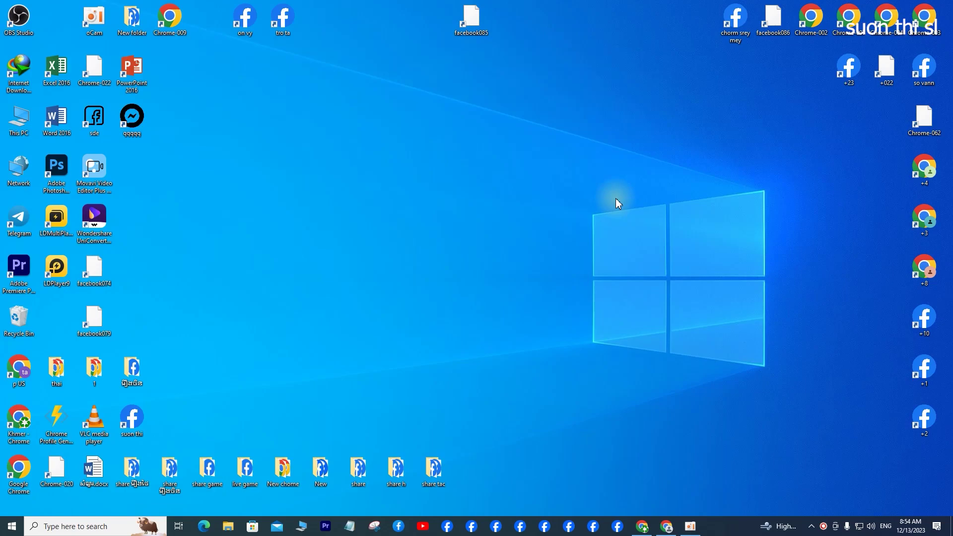
Step: Minimize the YouTube Studio Chrome window and open the desktop folder holding the profile shortcut
{"action": "left_click", "coordinate": [642, 526]}
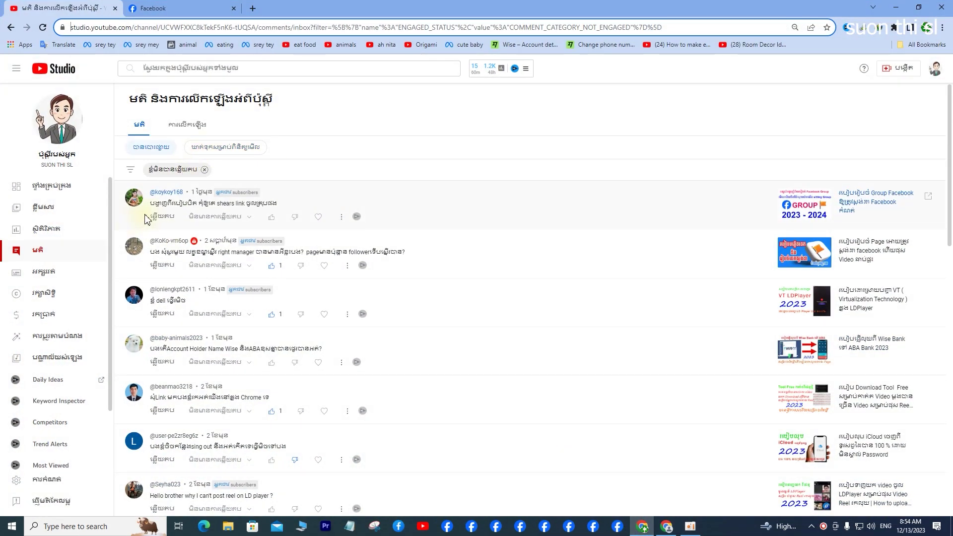
{"action": "mouse_move", "coordinate": [447, 204]}
{"action": "left_click", "coordinate": [896, 7]}
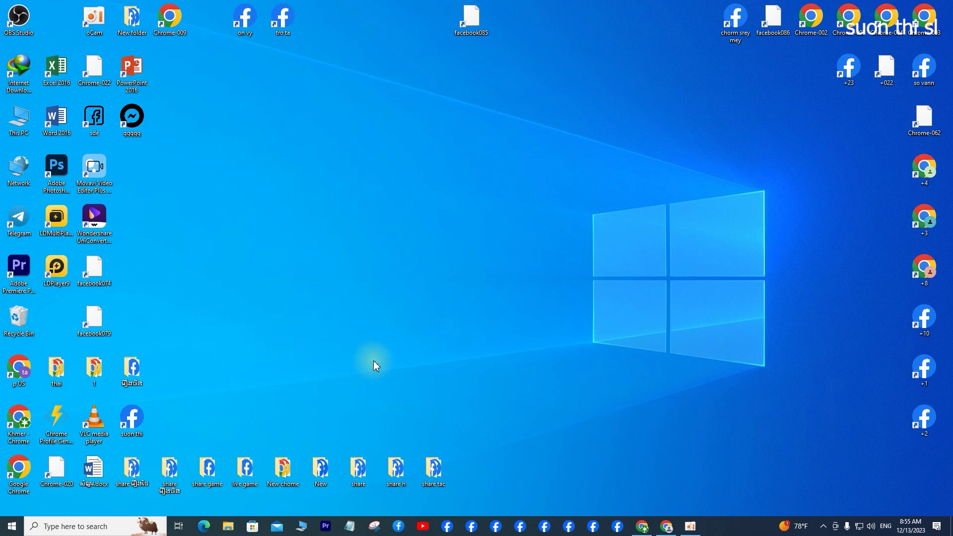
{"action": "double_click", "coordinate": [131, 368]}
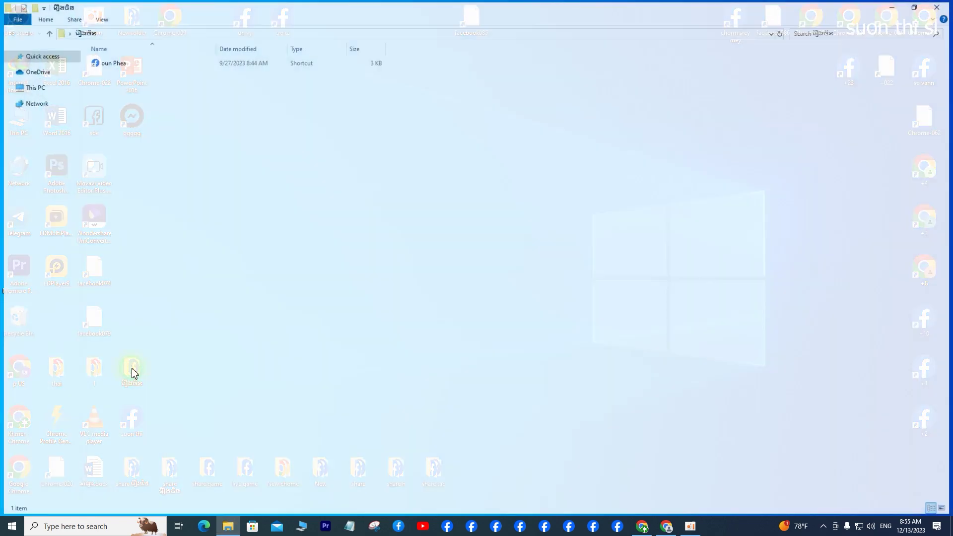
Step: Launch the Facebook profile in maximized Chrome, dismiss the Meta Ads Academy tip, and open Groups
{"action": "double_click", "coordinate": [202, 63]}
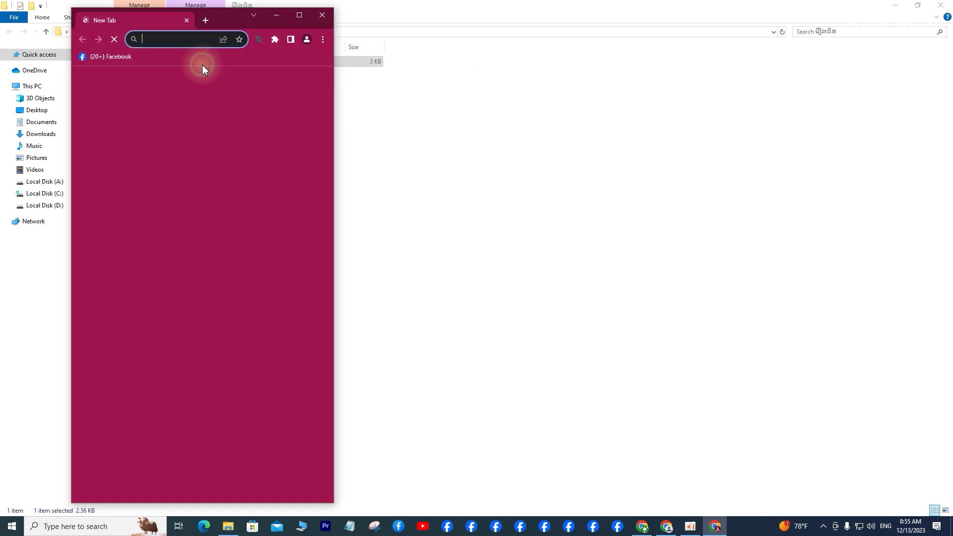
{"action": "left_click", "coordinate": [299, 15]}
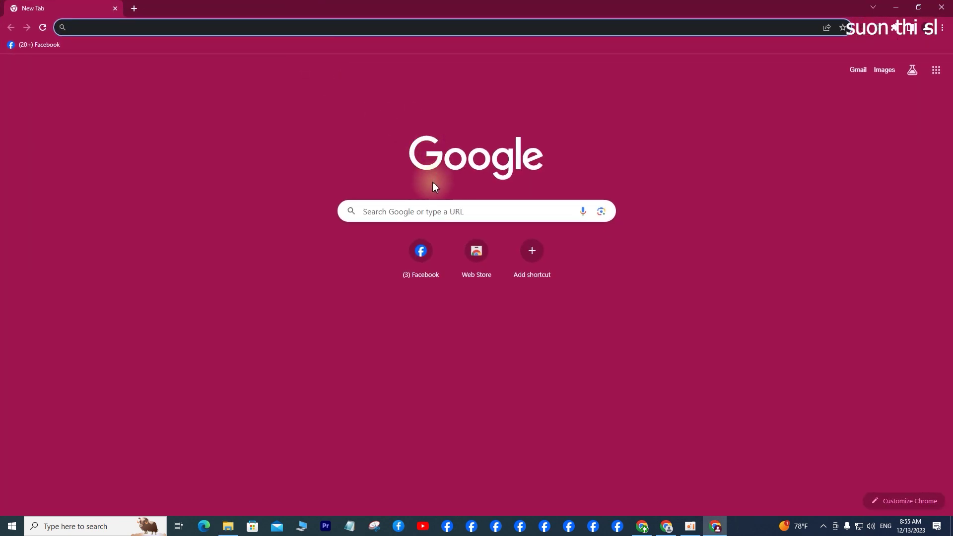
{"action": "left_click", "coordinate": [420, 252]}
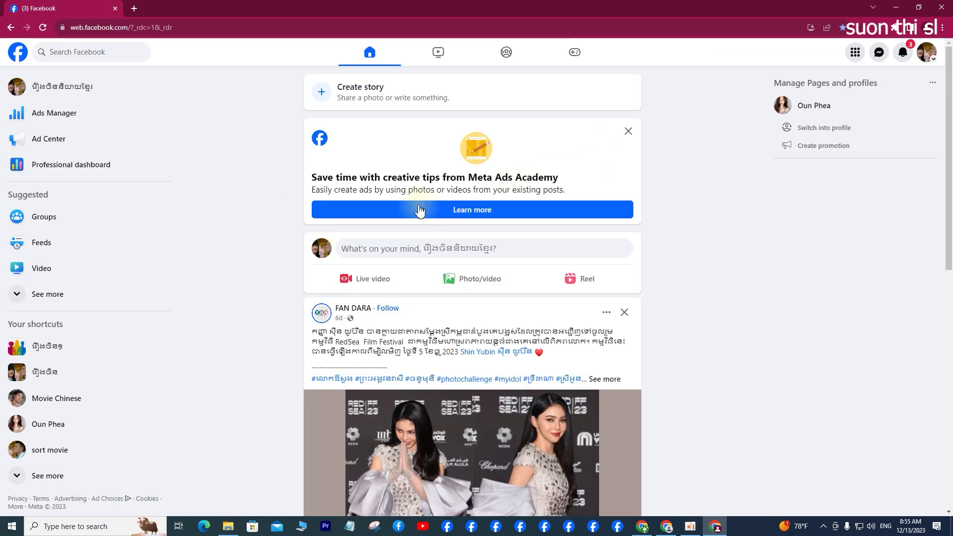
{"action": "left_click", "coordinate": [629, 130]}
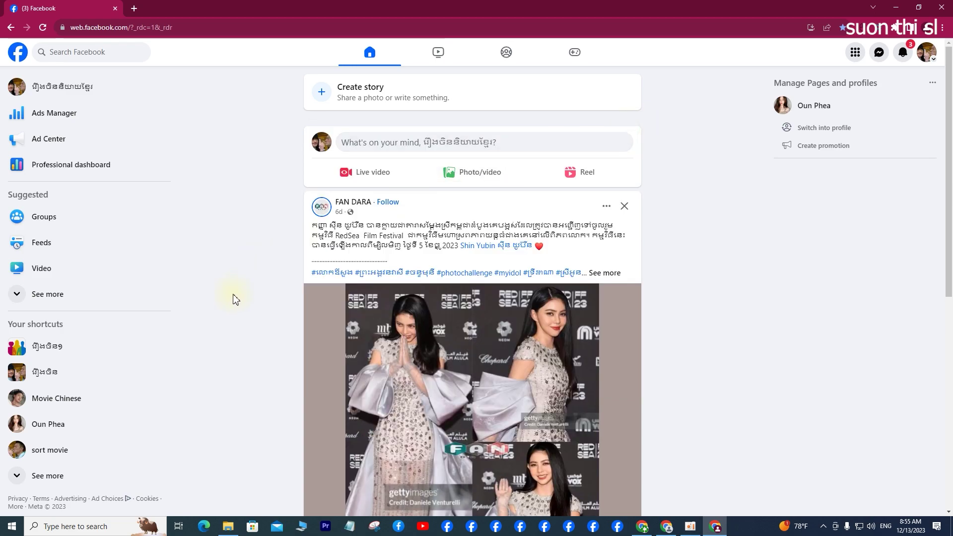
{"action": "left_click", "coordinate": [57, 216]}
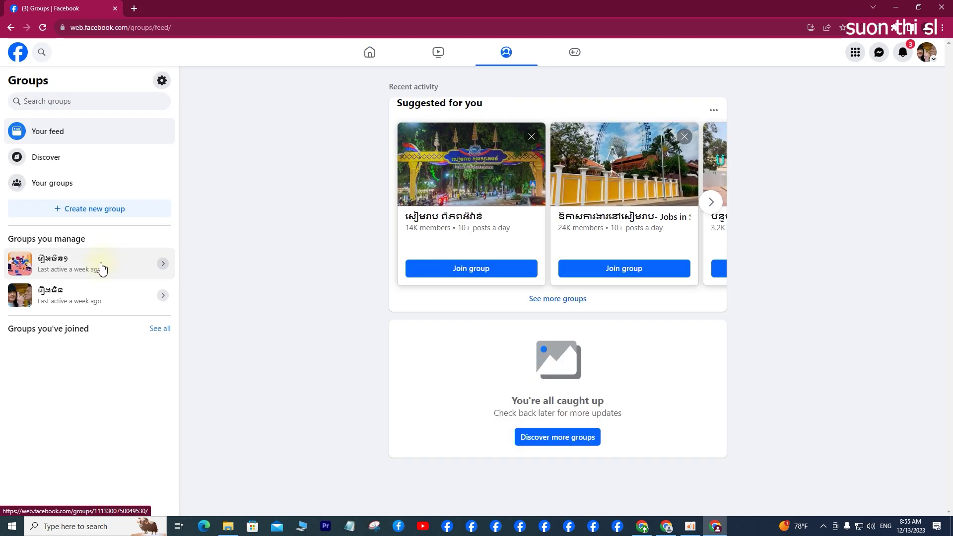
Step: Open the first group under Groups you manage
{"action": "left_click", "coordinate": [77, 267]}
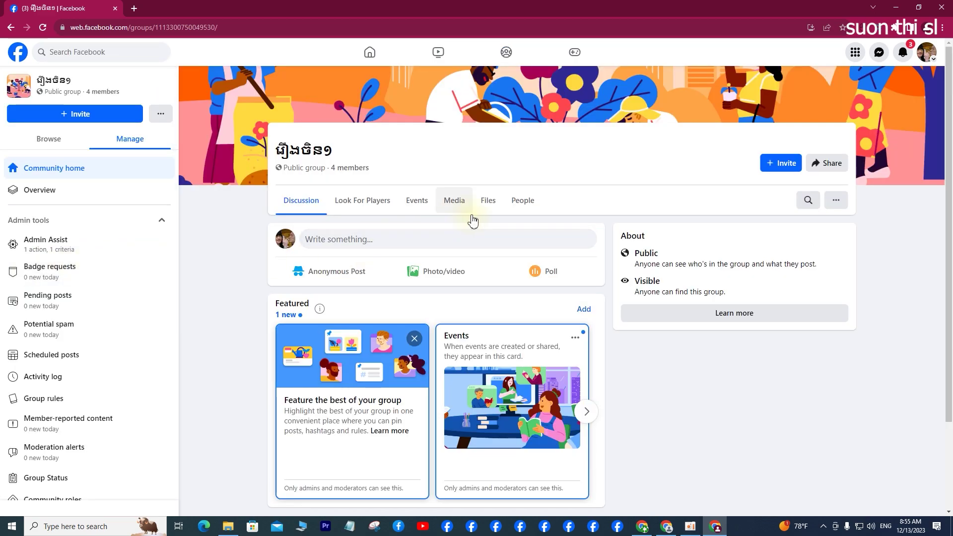
{"action": "scroll", "coordinate": [472, 221], "scroll_direction": "down", "scroll_amount": 2}
{"action": "scroll", "coordinate": [474, 223], "scroll_direction": "up", "scroll_amount": 2}
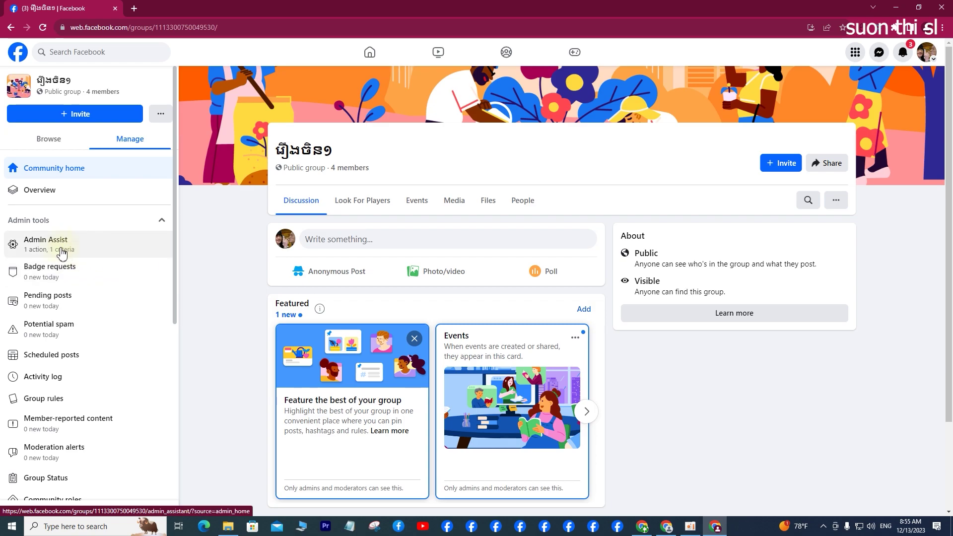
Step: Open the group's Admin Assist settings and start adding a decline-incoming-post criterion
{"action": "left_click", "coordinate": [58, 247]}
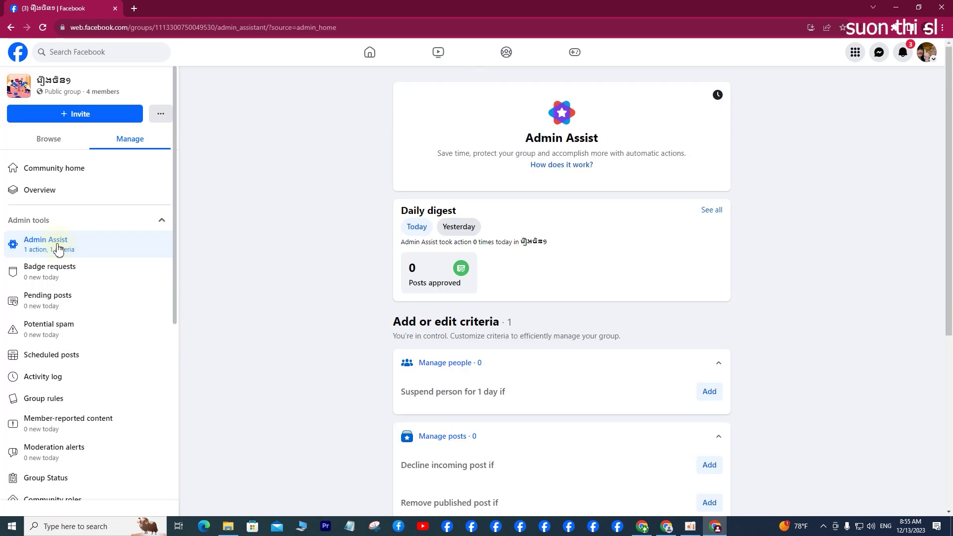
{"action": "scroll", "coordinate": [423, 275], "scroll_direction": "down", "scroll_amount": 1}
{"action": "scroll", "coordinate": [423, 272], "scroll_direction": "down", "scroll_amount": 1}
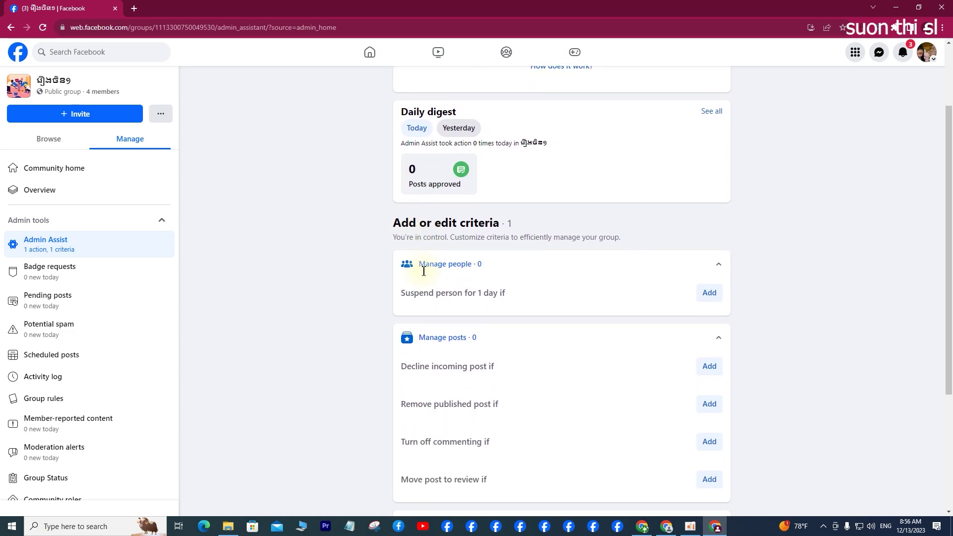
{"action": "scroll", "coordinate": [424, 273], "scroll_direction": "down", "scroll_amount": 3}
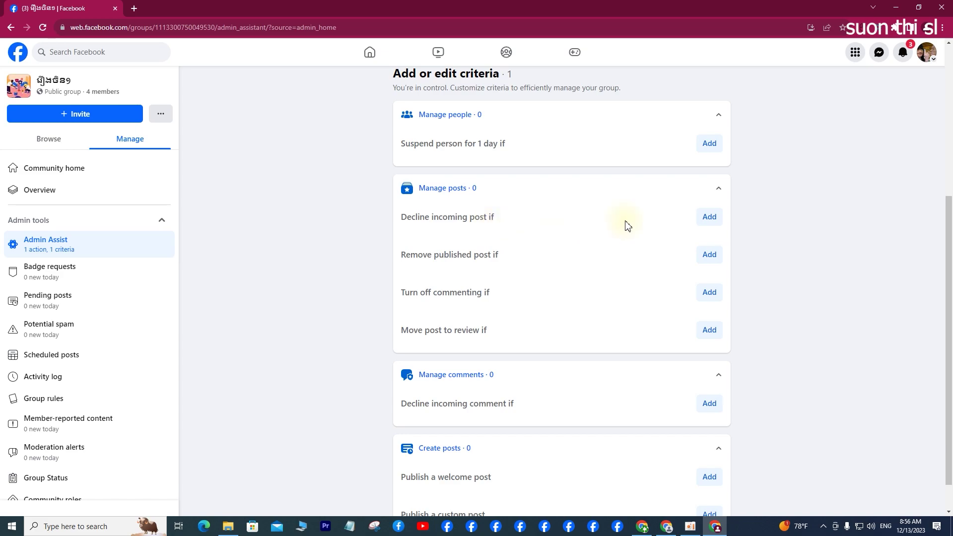
{"action": "left_click", "coordinate": [710, 219]}
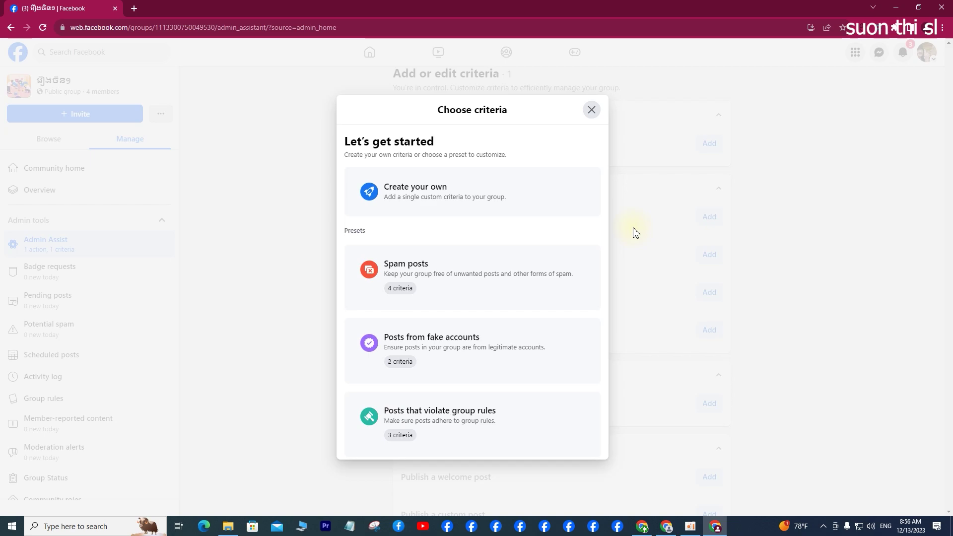
Step: Create a custom Link in post criterion set to 'Post has a link' and add it to Admin Assist
{"action": "scroll", "coordinate": [460, 281], "scroll_direction": "down", "scroll_amount": 3}
{"action": "scroll", "coordinate": [460, 281], "scroll_direction": "down", "scroll_amount": 3}
{"action": "scroll", "coordinate": [460, 280], "scroll_direction": "up", "scroll_amount": 3}
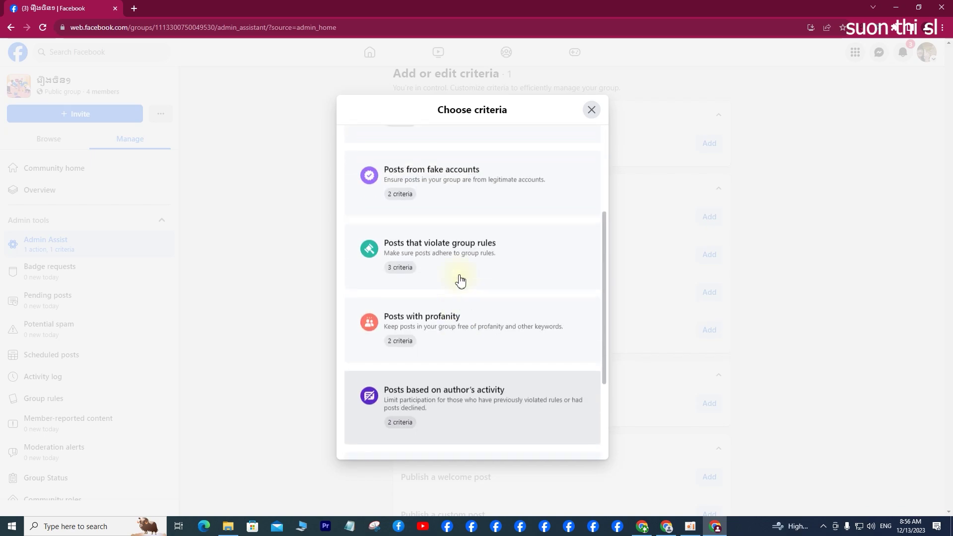
{"action": "scroll", "coordinate": [460, 280], "scroll_direction": "up", "scroll_amount": 3}
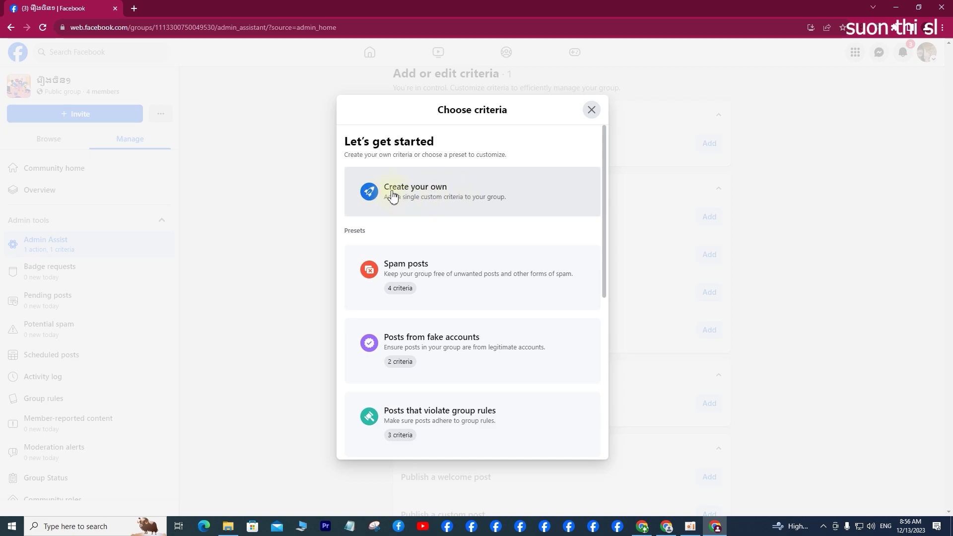
{"action": "left_click", "coordinate": [427, 191]}
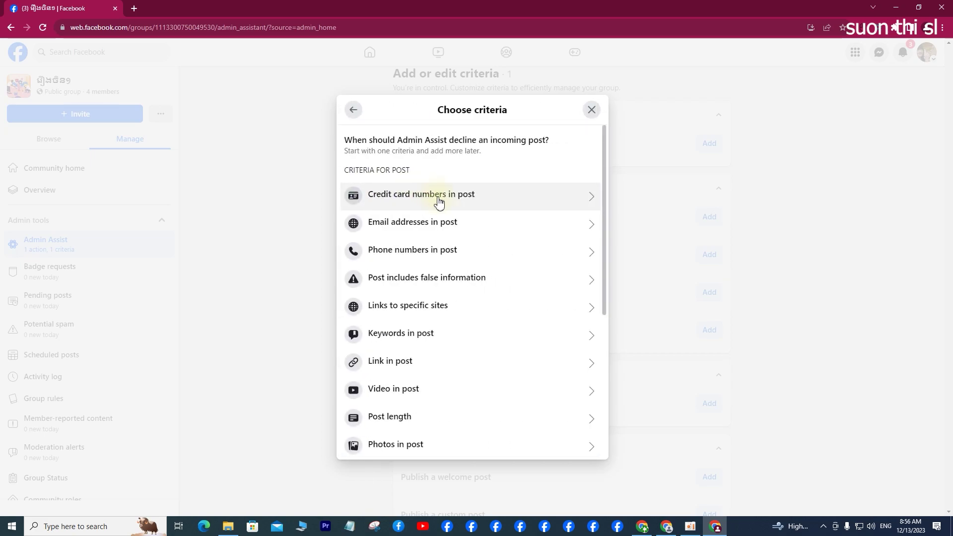
{"action": "scroll", "coordinate": [445, 225], "scroll_direction": "down", "scroll_amount": 1}
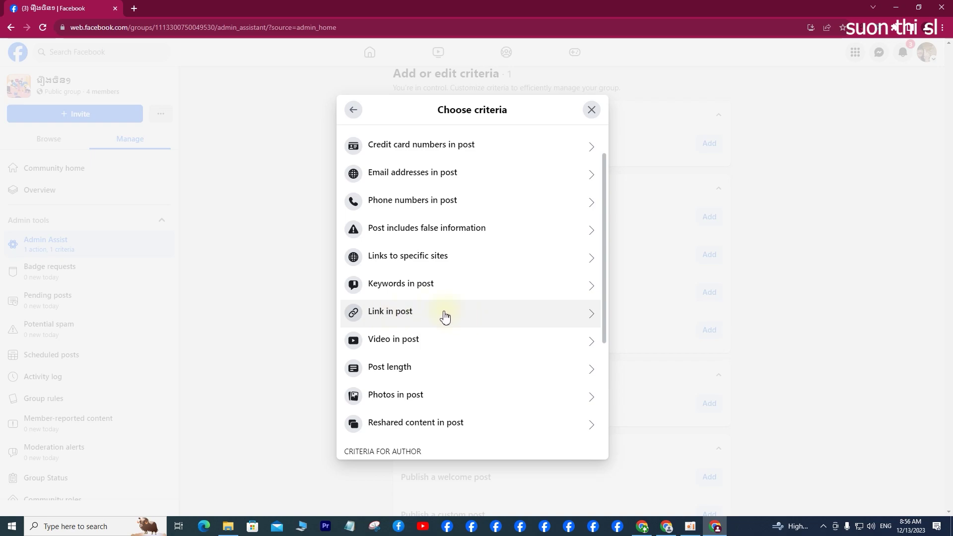
{"action": "left_click", "coordinate": [443, 315]}
{"action": "left_click", "coordinate": [516, 291]}
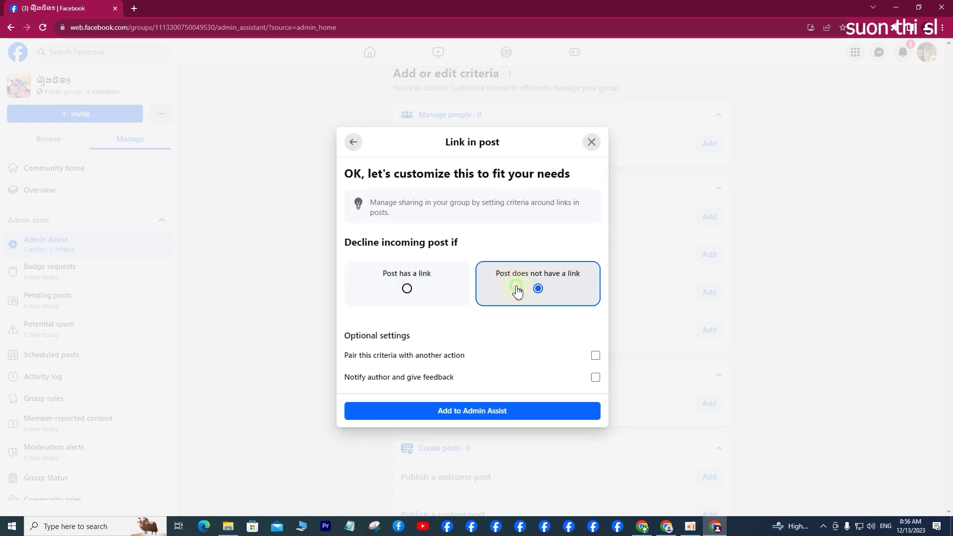
{"action": "left_click", "coordinate": [406, 291]}
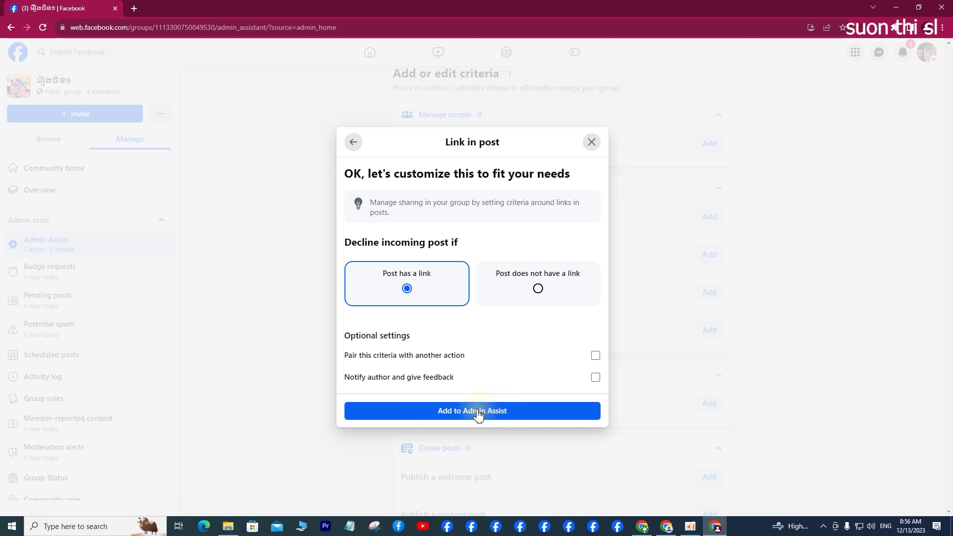
{"action": "left_click", "coordinate": [477, 412]}
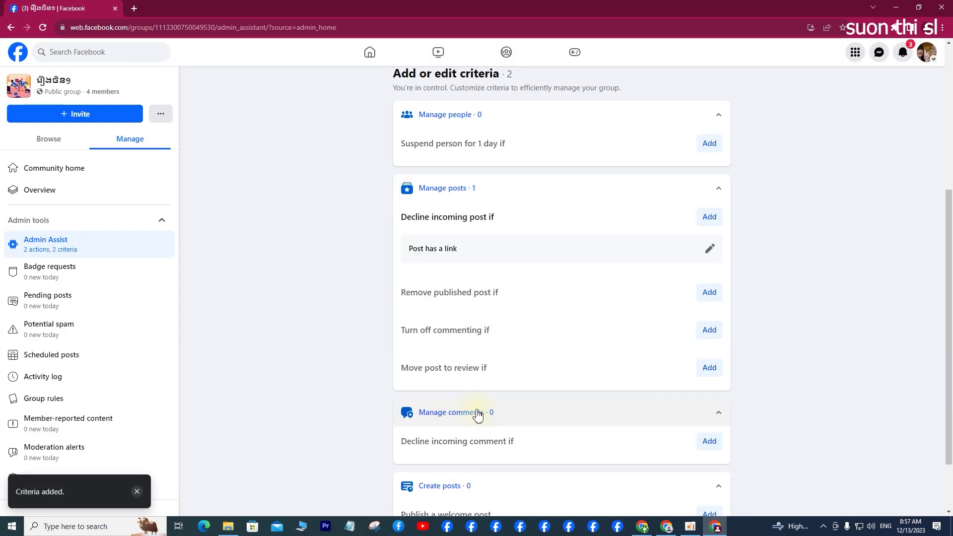
Step: Return to the group's community home, copy its web address, then minimize Chrome and close the folder
{"action": "scroll", "coordinate": [477, 414], "scroll_direction": "down", "scroll_amount": 2}
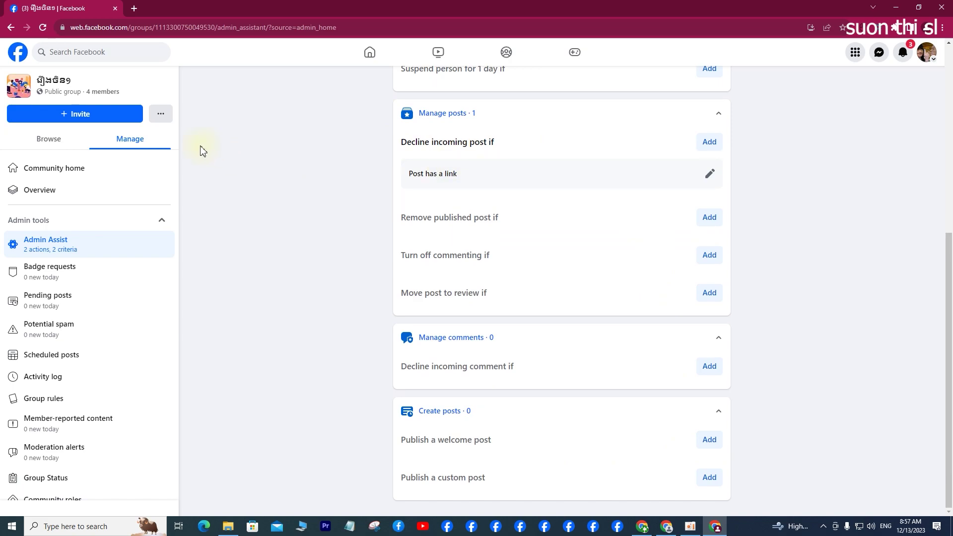
{"action": "left_click", "coordinate": [43, 28]}
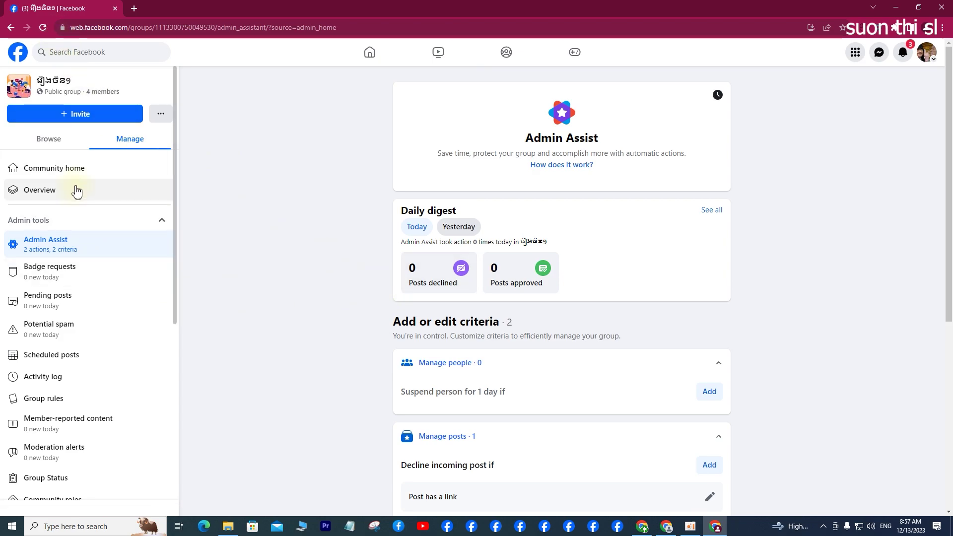
{"action": "left_click", "coordinate": [72, 170]}
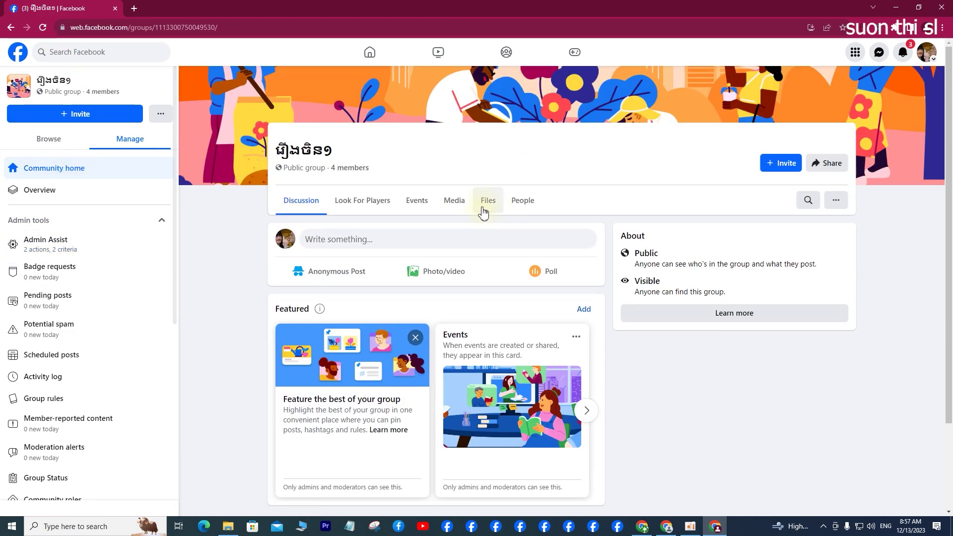
{"action": "left_click", "coordinate": [241, 27]}
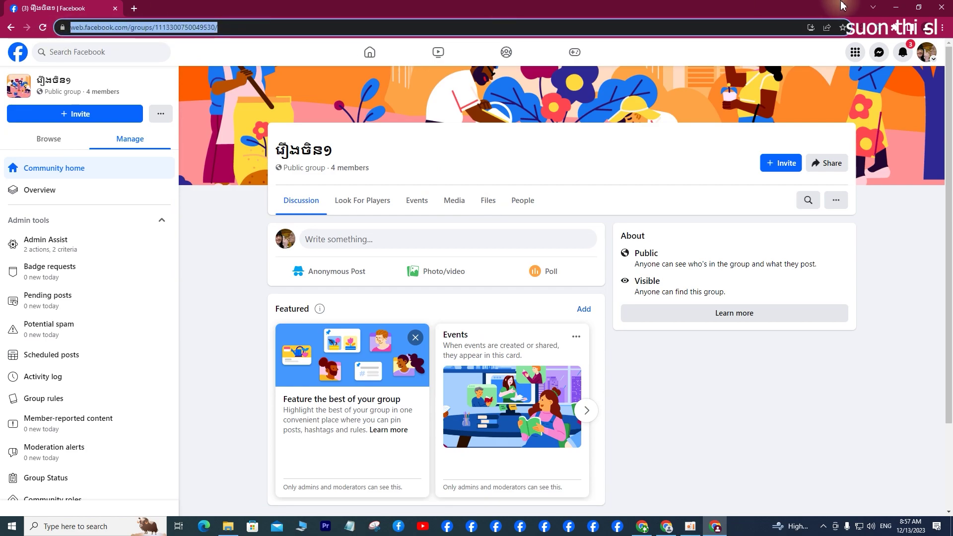
{"action": "left_click", "coordinate": [897, 9]}
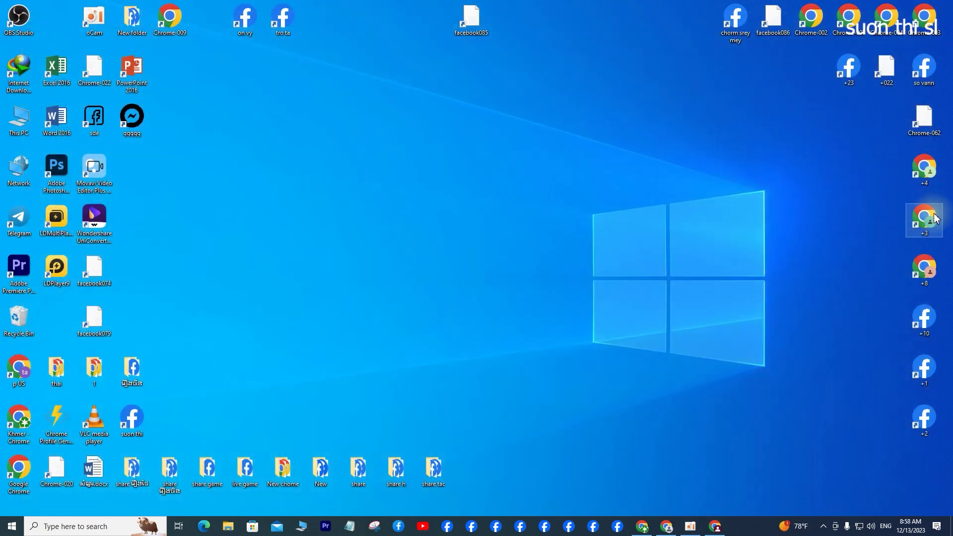
{"action": "left_click", "coordinate": [895, 5]}
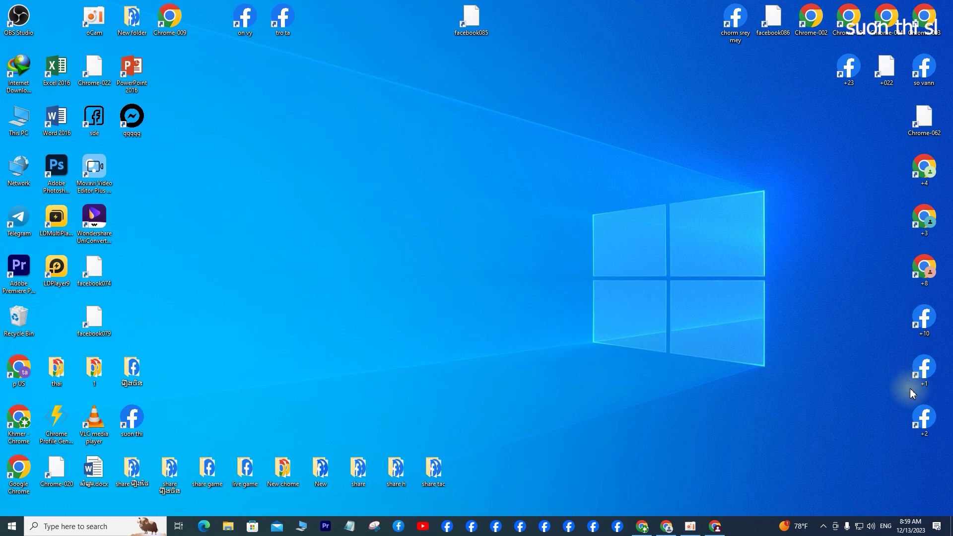
Step: In the +1 Chrome profile, open the pasted group URL and join the group
{"action": "double_click", "coordinate": [911, 367]}
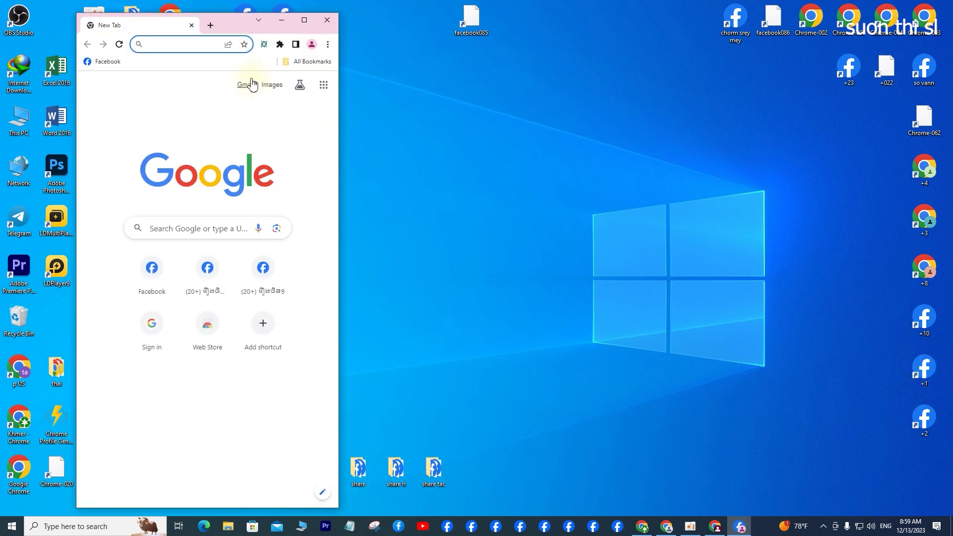
{"action": "left_click", "coordinate": [304, 20]}
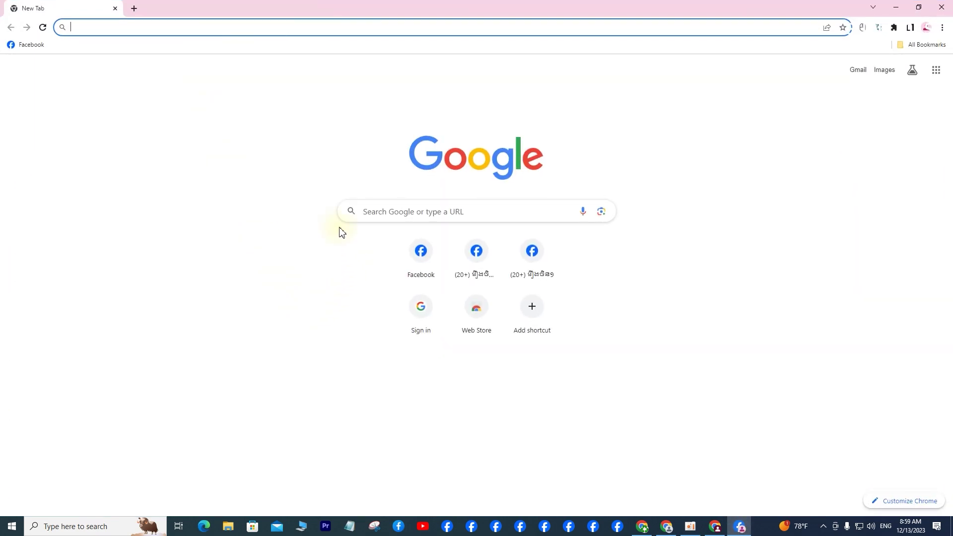
{"action": "key", "text": "ctrl+v"}
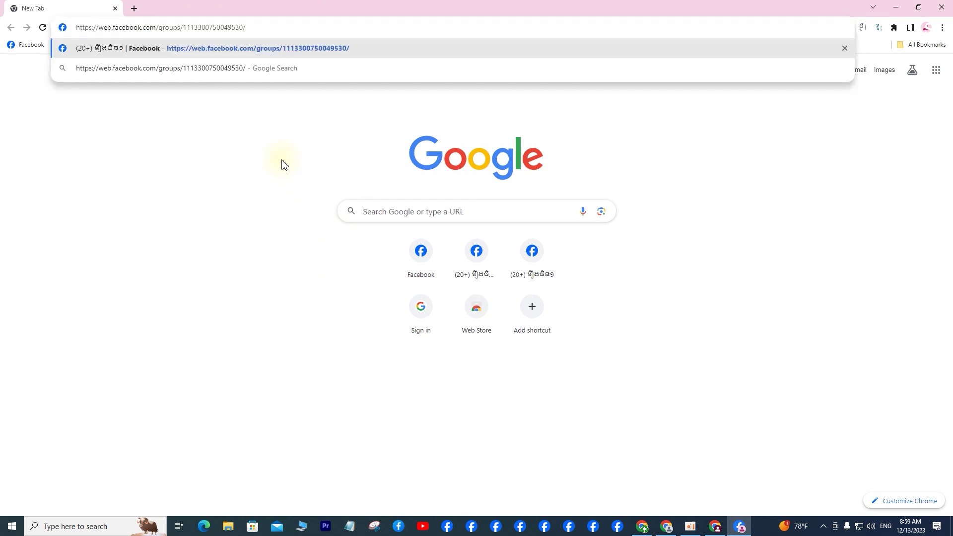
{"action": "key", "text": "Return"}
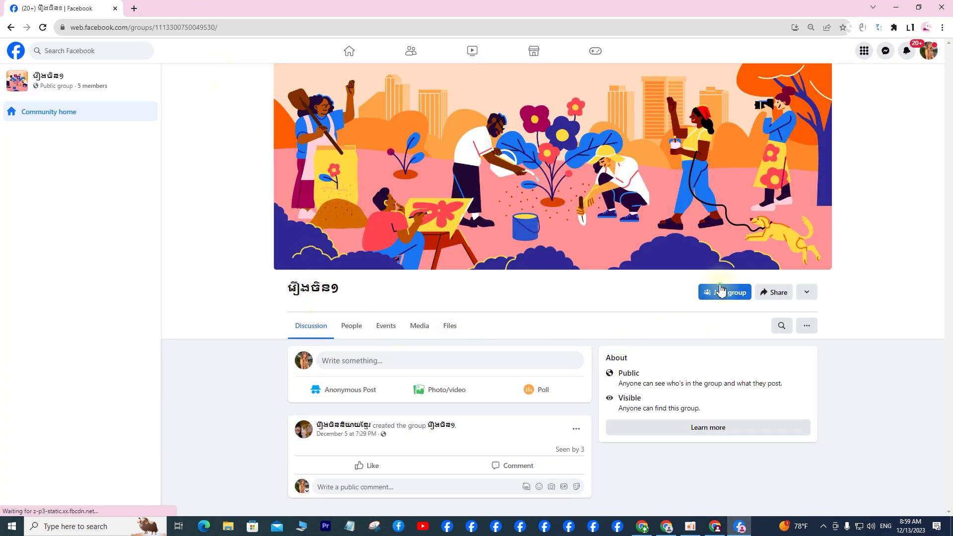
{"action": "left_click", "coordinate": [721, 290]}
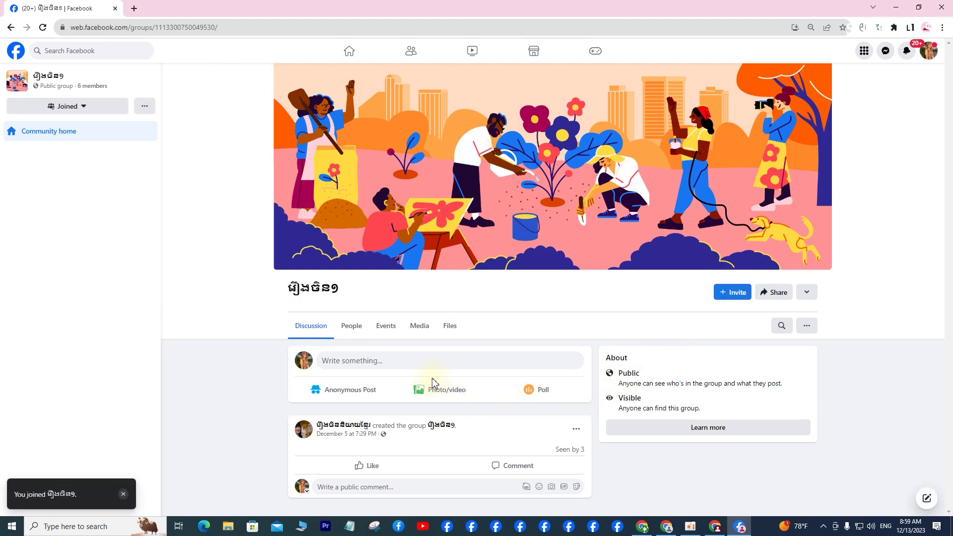
{"action": "left_click", "coordinate": [134, 8]}
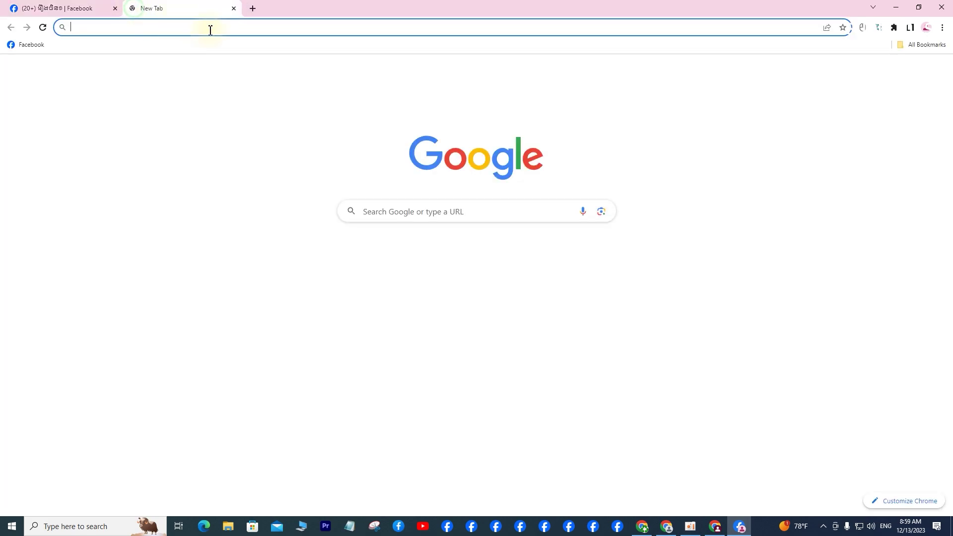
Step: Copy the Facebook home feed URL and submit it as a link post in the group
{"action": "left_click", "coordinate": [426, 263]}
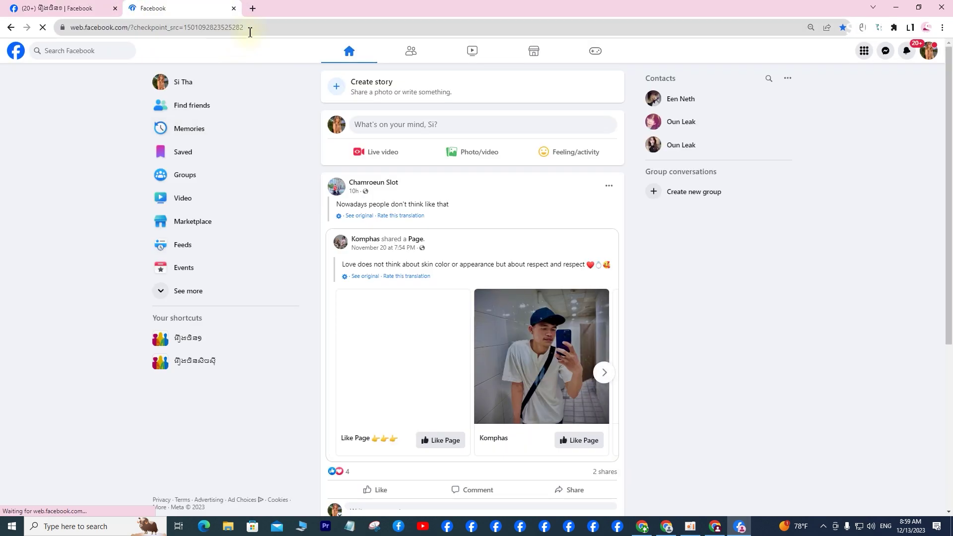
{"action": "left_click", "coordinate": [235, 27]}
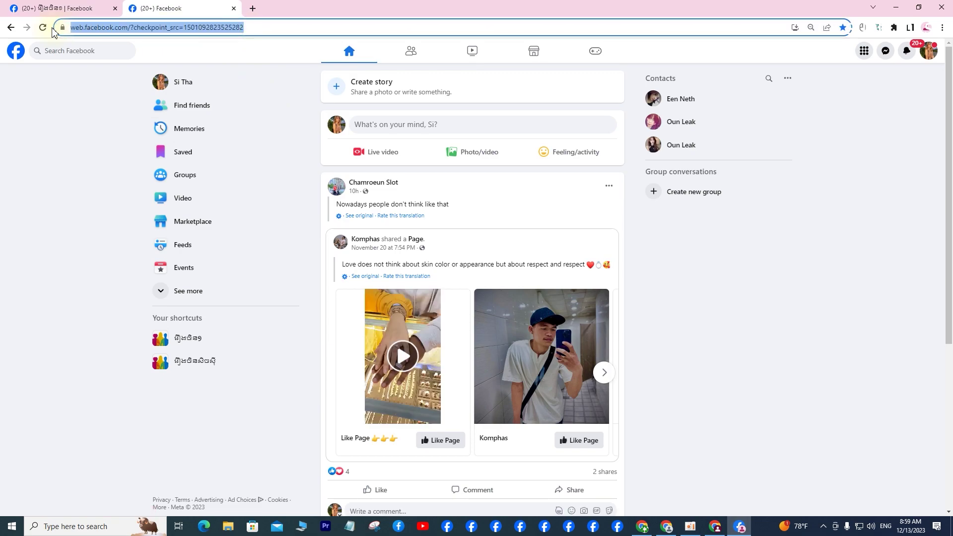
{"action": "left_click", "coordinate": [50, 8]}
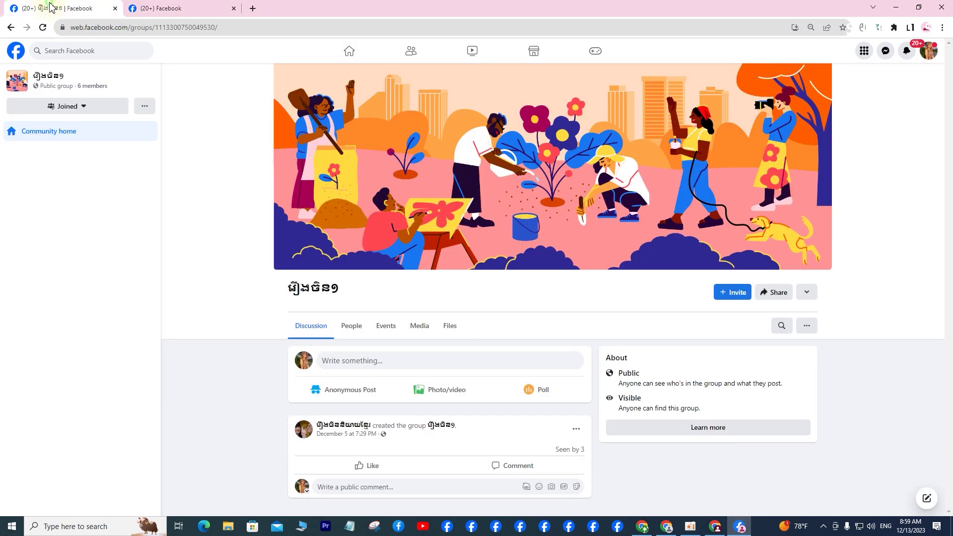
{"action": "left_click", "coordinate": [366, 361]}
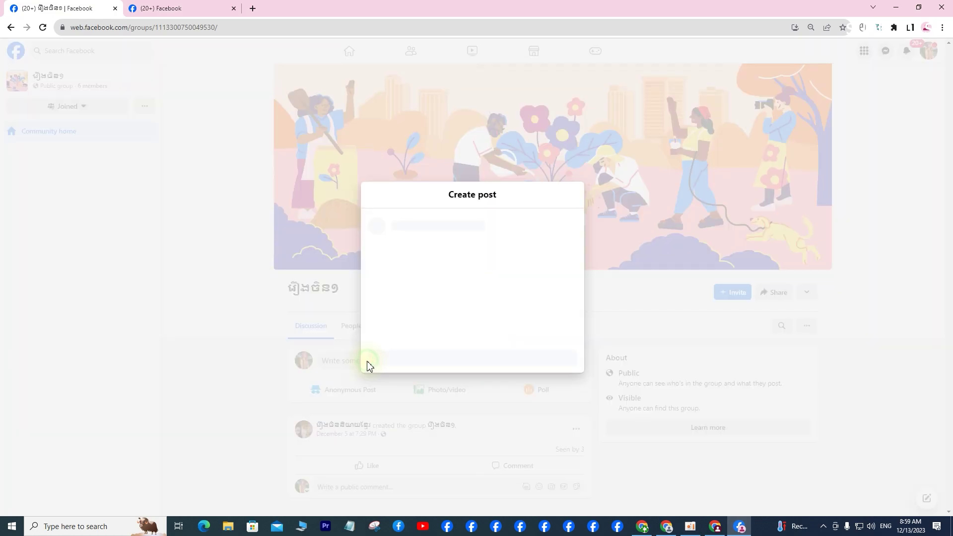
{"action": "key", "text": "ctrl+v"}
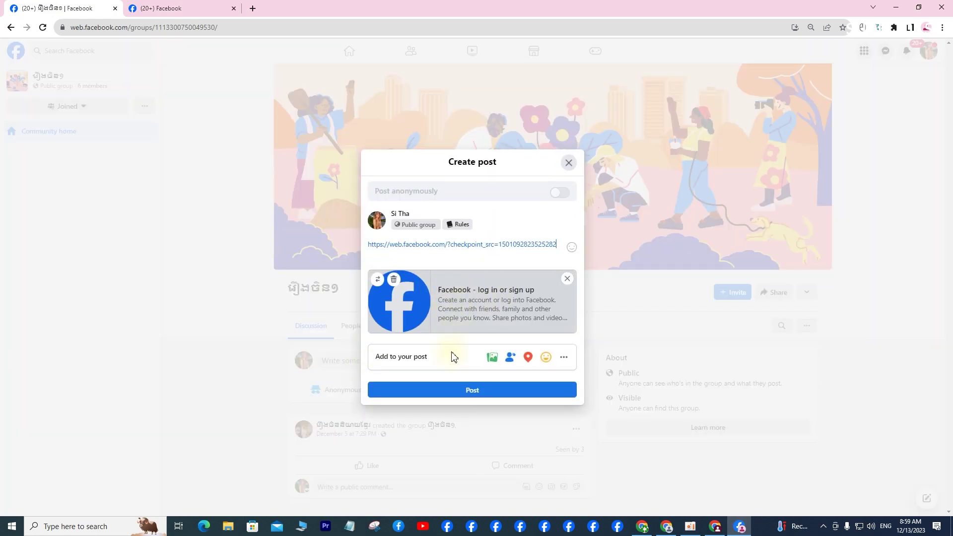
{"action": "left_click", "coordinate": [475, 392]}
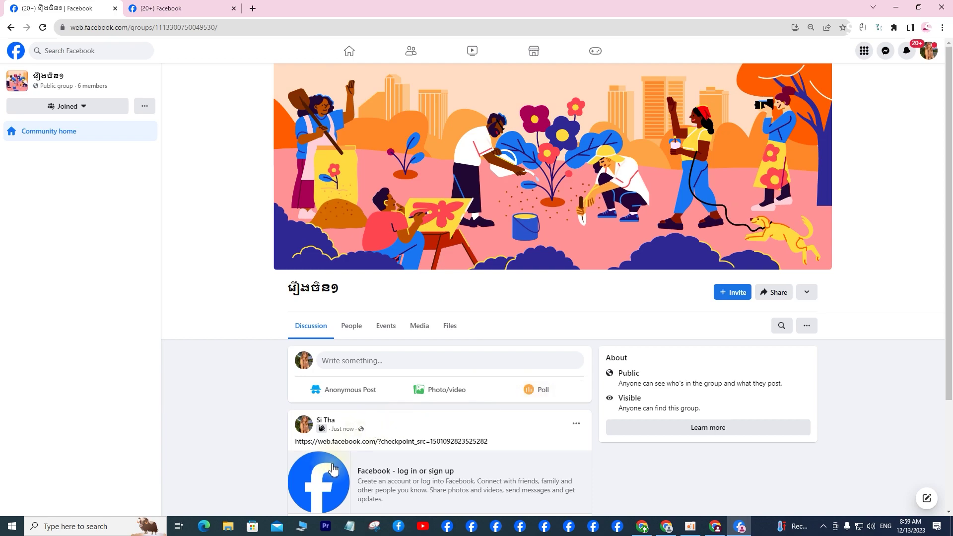
Step: Reload the group page, dismiss the welcome message, check the feed, and minimize Chrome
{"action": "scroll", "coordinate": [377, 427], "scroll_direction": "down", "scroll_amount": 2}
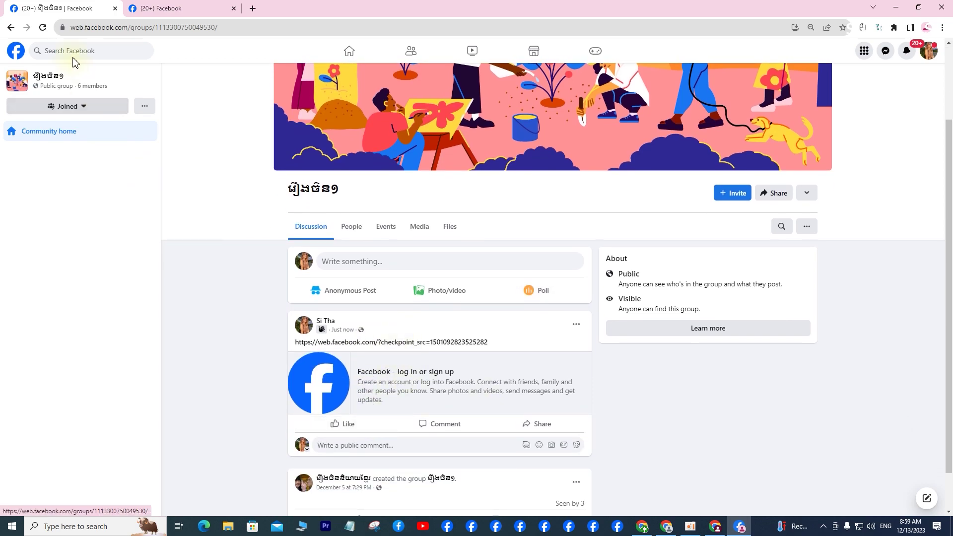
{"action": "left_click", "coordinate": [43, 28]}
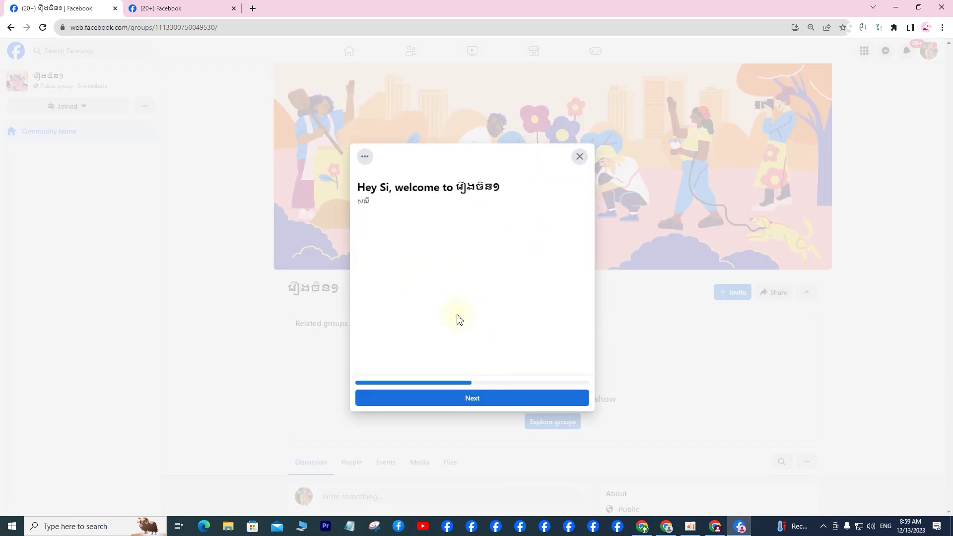
{"action": "left_click", "coordinate": [582, 158]}
{"action": "scroll", "coordinate": [520, 341], "scroll_direction": "down", "scroll_amount": 3}
{"action": "scroll", "coordinate": [520, 341], "scroll_direction": "down", "scroll_amount": 1}
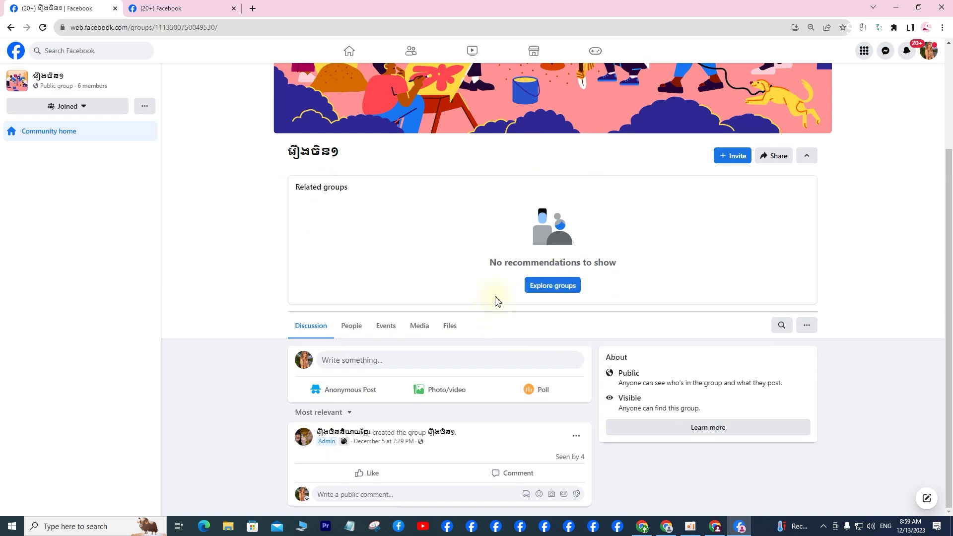
{"action": "scroll", "coordinate": [496, 298], "scroll_direction": "up", "scroll_amount": 3}
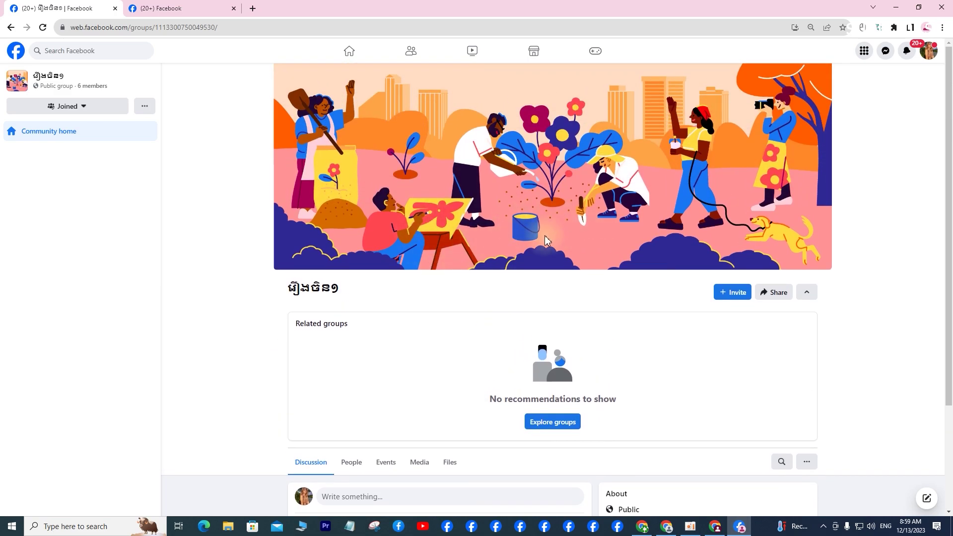
{"action": "scroll", "coordinate": [503, 307], "scroll_direction": "down", "scroll_amount": 3}
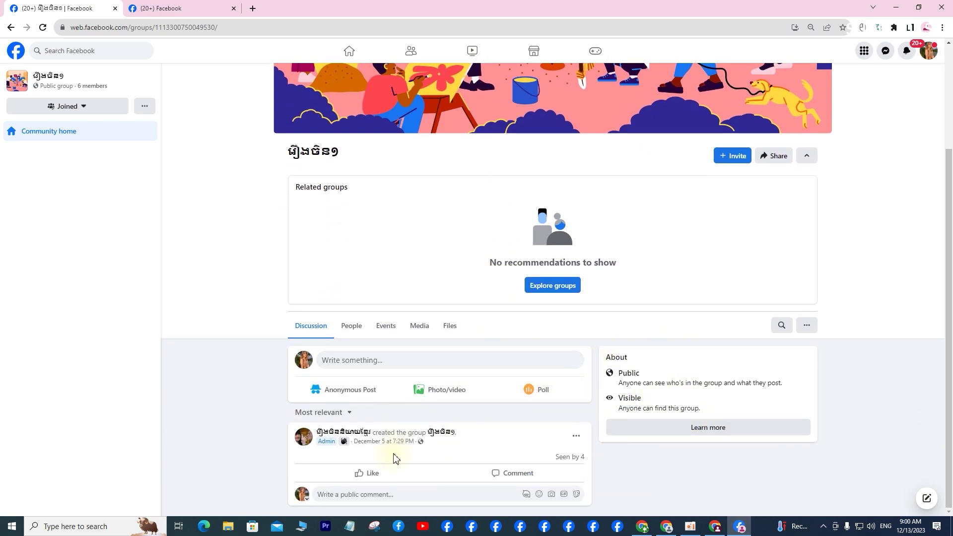
{"action": "scroll", "coordinate": [452, 395], "scroll_direction": "up", "scroll_amount": 3}
{"action": "scroll", "coordinate": [453, 391], "scroll_direction": "down", "scroll_amount": 3}
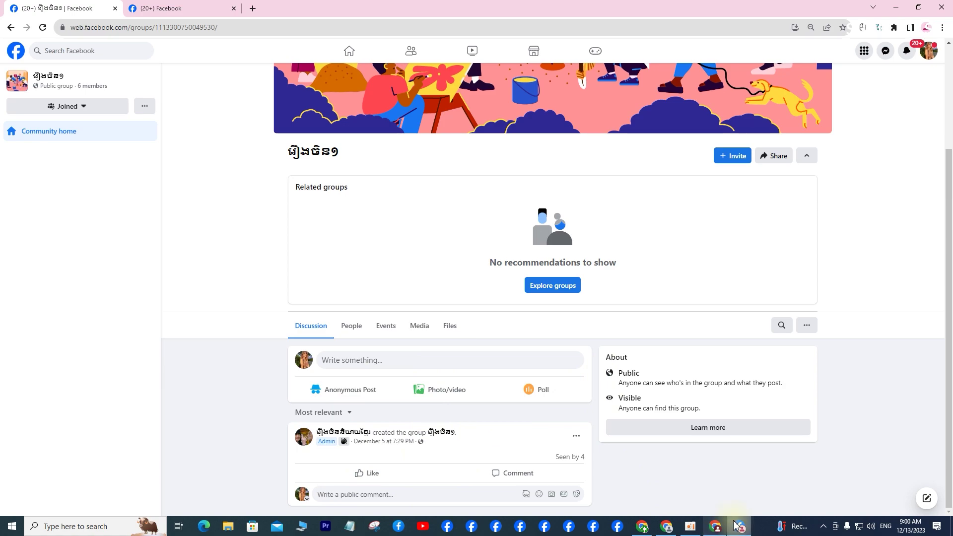
{"action": "left_click", "coordinate": [896, 7]}
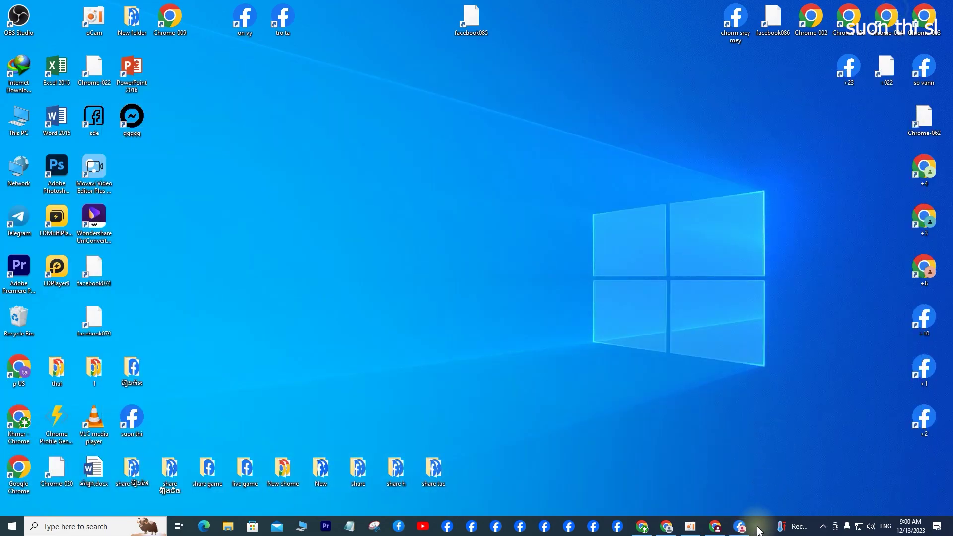
Step: Restore the admin's Chrome window, reload the group, and open Admin Assist showing 1 post declined
{"action": "left_click", "coordinate": [714, 527]}
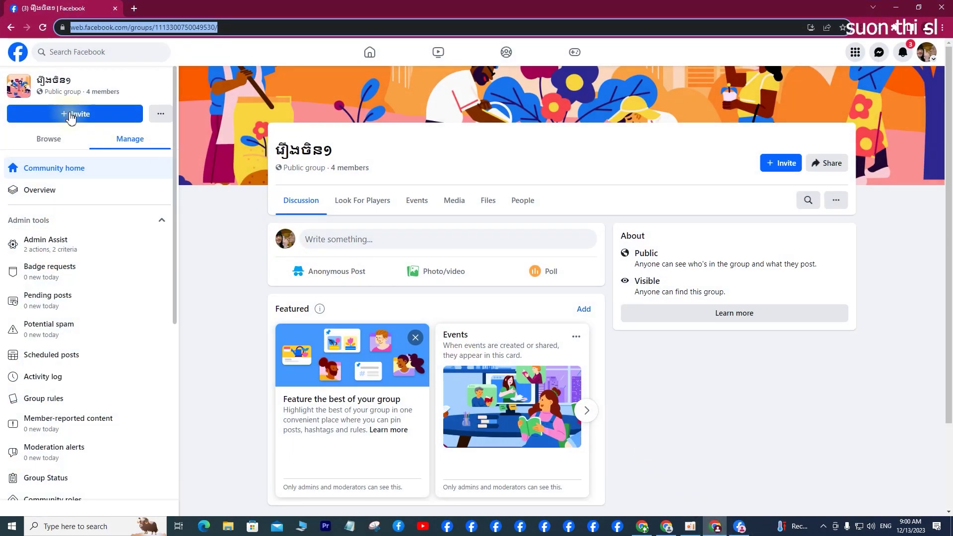
{"action": "left_click", "coordinate": [42, 27]}
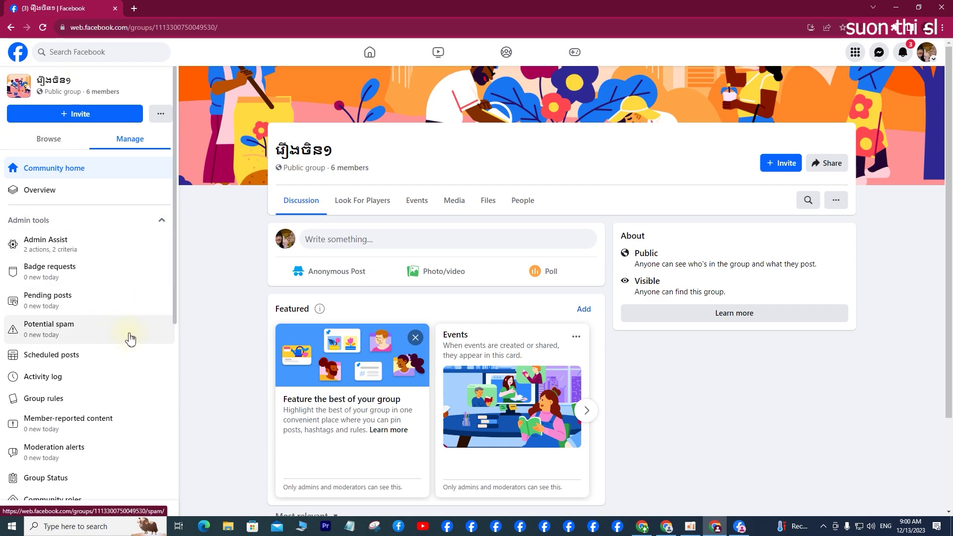
{"action": "left_click", "coordinate": [75, 248]}
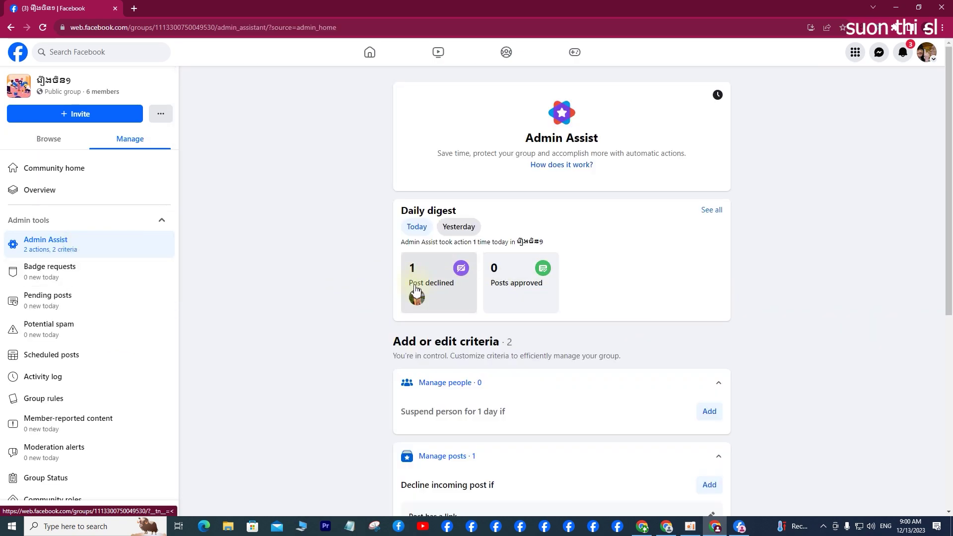
Step: Review the declined link post's details in the activity log, then return to Community home
{"action": "left_click", "coordinate": [429, 296]}
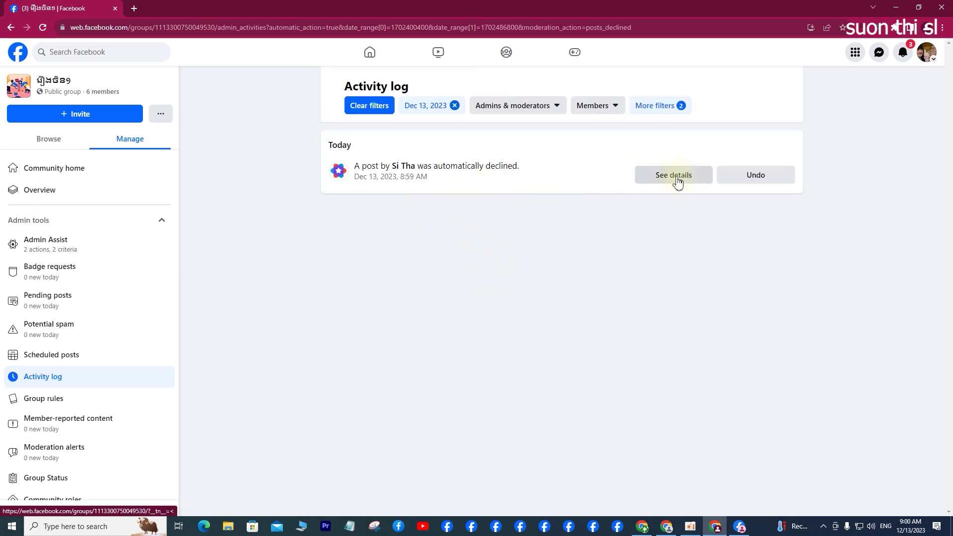
{"action": "left_click", "coordinate": [678, 186]}
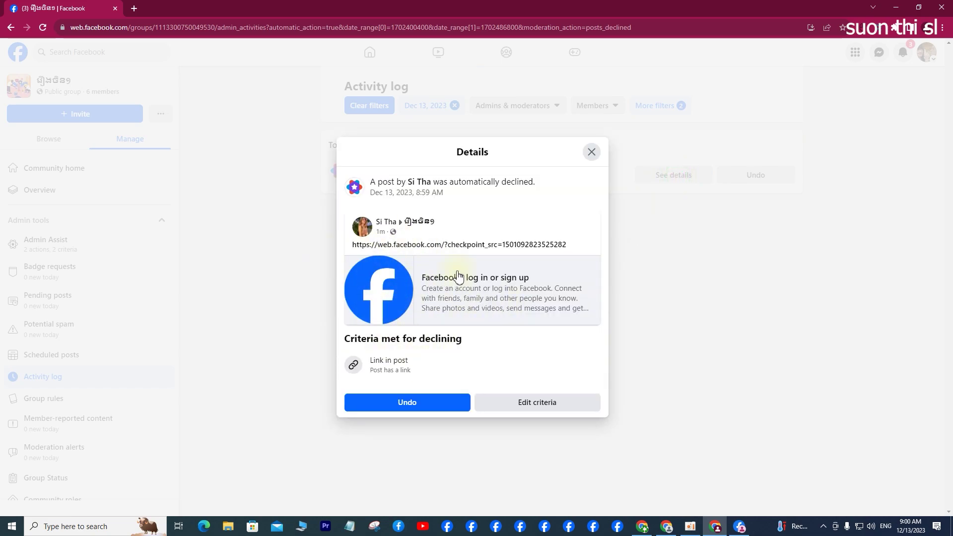
{"action": "left_click", "coordinate": [592, 152]}
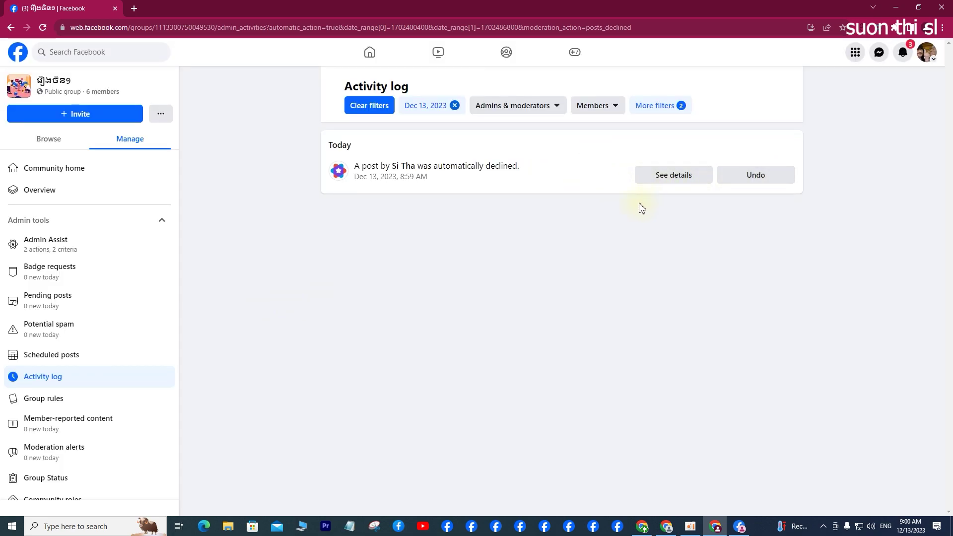
{"action": "left_click", "coordinate": [681, 180]}
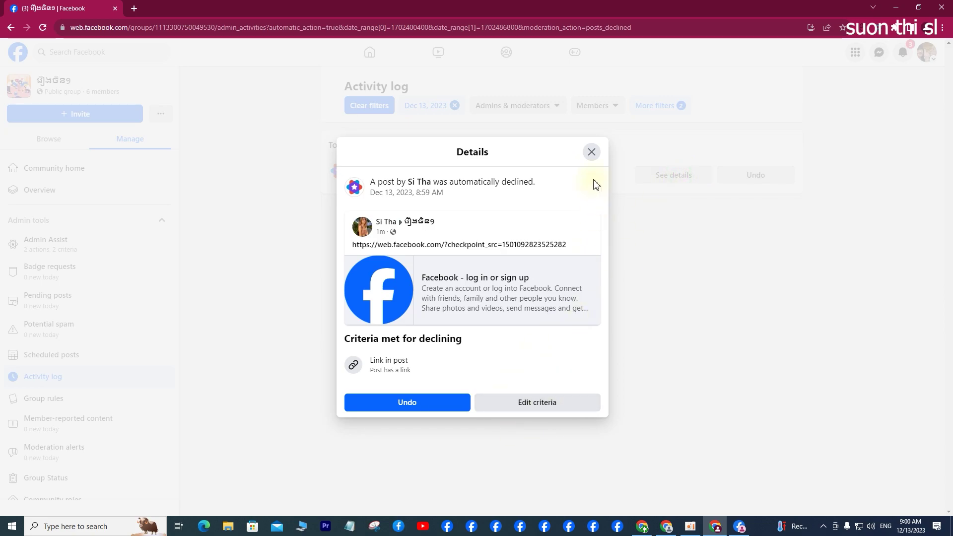
{"action": "left_click", "coordinate": [591, 152]}
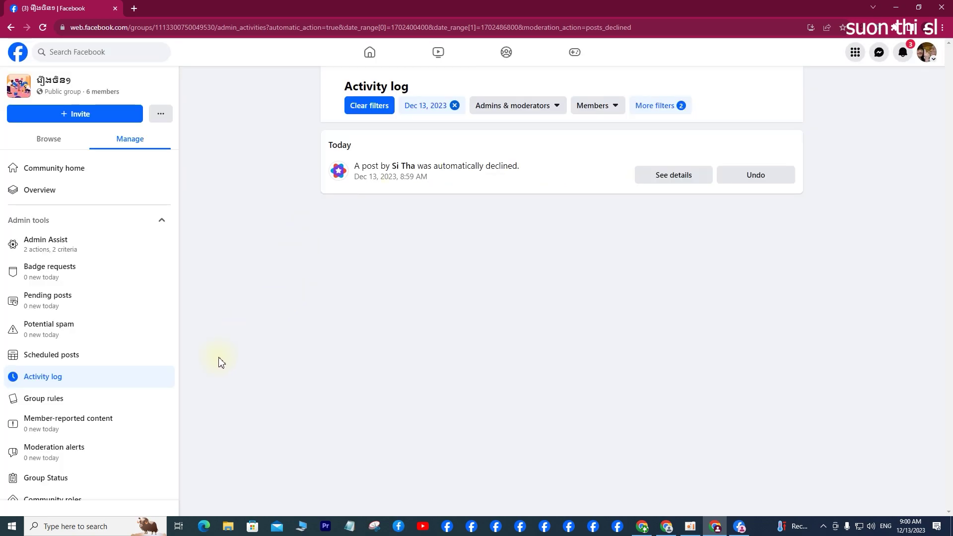
{"action": "left_click", "coordinate": [28, 170]}
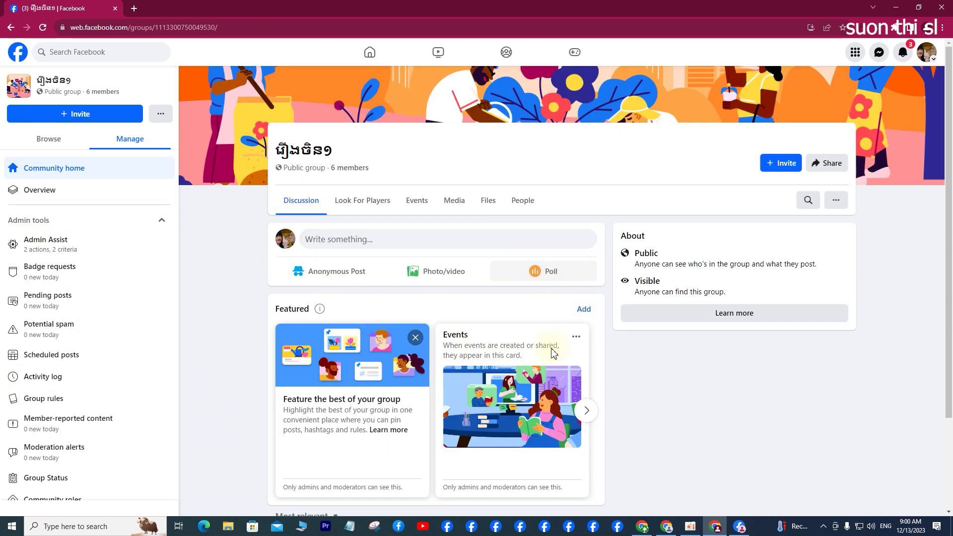
Step: As admin, reload the group page and publish a post with the pasted facebook.com link
{"action": "scroll", "coordinate": [555, 371], "scroll_direction": "down", "scroll_amount": 2}
{"action": "scroll", "coordinate": [318, 331], "scroll_direction": "up", "scroll_amount": 2}
{"action": "scroll", "coordinate": [347, 330], "scroll_direction": "down", "scroll_amount": 2}
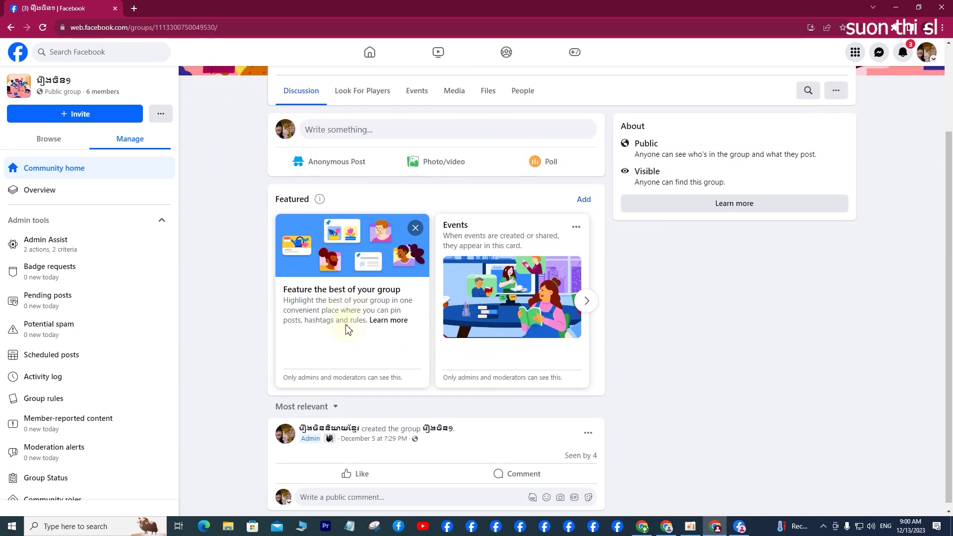
{"action": "left_click", "coordinate": [43, 27]}
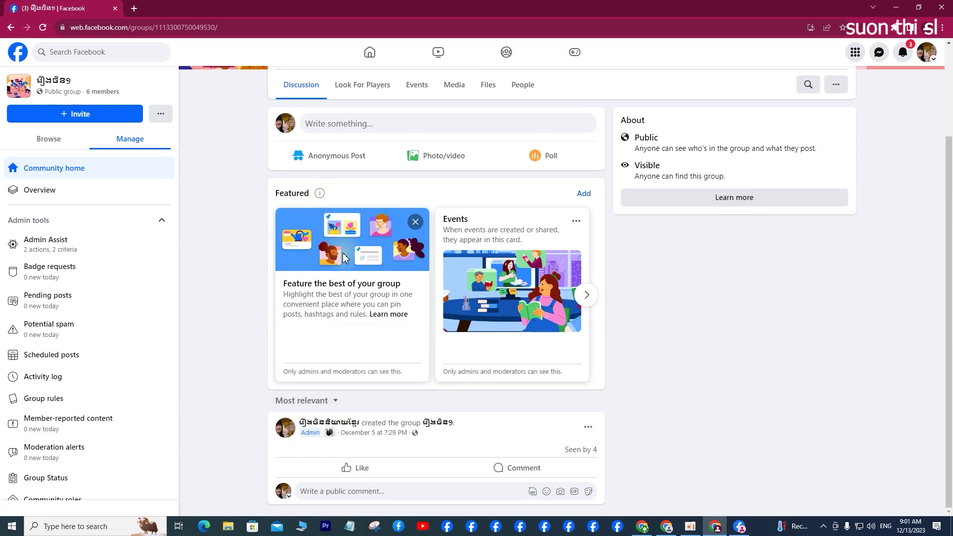
{"action": "scroll", "coordinate": [322, 261], "scroll_direction": "up", "scroll_amount": 1}
{"action": "scroll", "coordinate": [321, 261], "scroll_direction": "up", "scroll_amount": 1}
{"action": "left_click", "coordinate": [321, 239]}
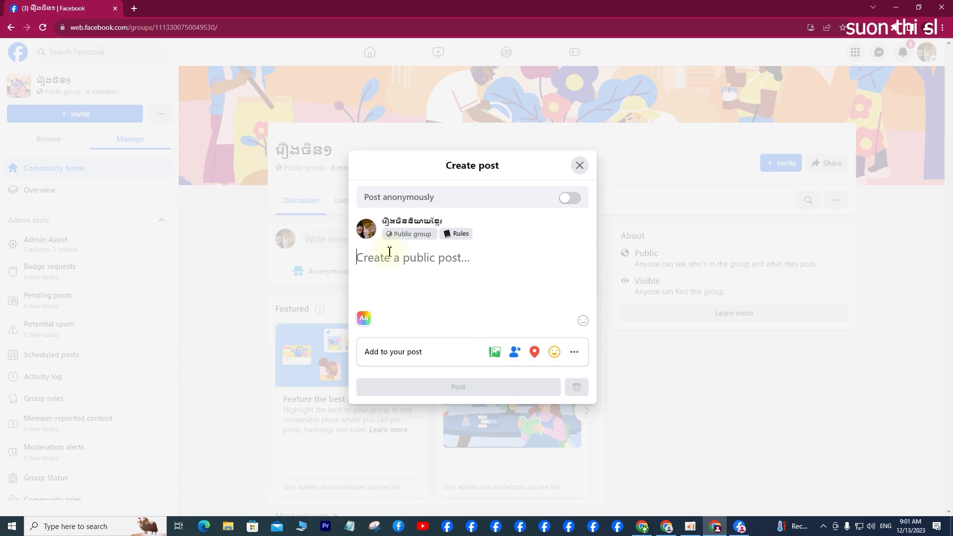
{"action": "key", "text": "ctrl+v"}
{"action": "left_click", "coordinate": [469, 404]}
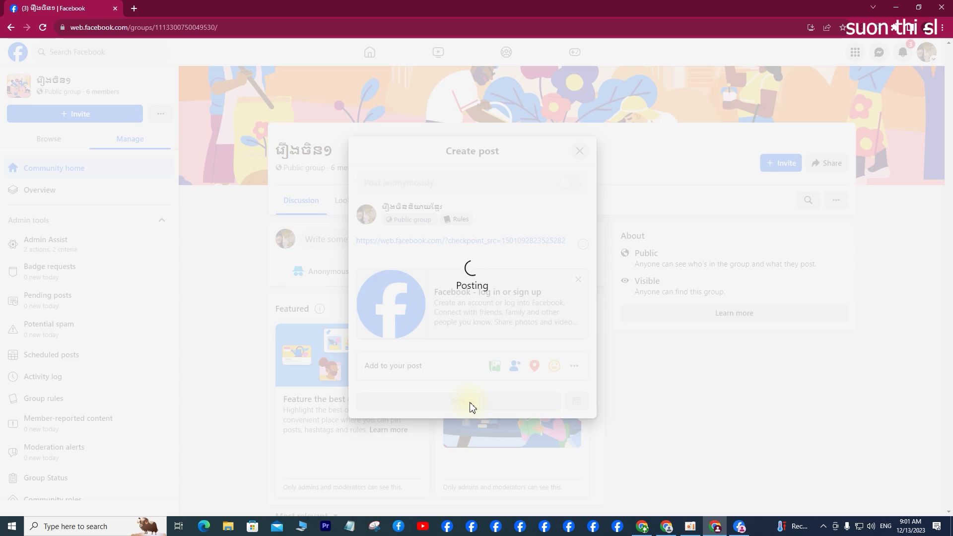
{"action": "scroll", "coordinate": [470, 405], "scroll_direction": "down", "scroll_amount": 4}
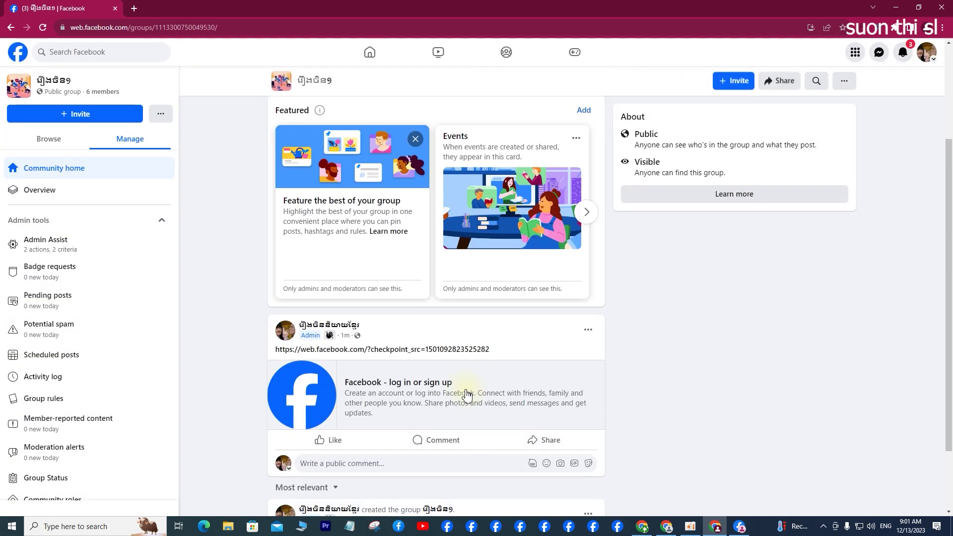
Step: Reload the group page and delete the admin's link post, leaving only the group-creation post
{"action": "left_click", "coordinate": [43, 27]}
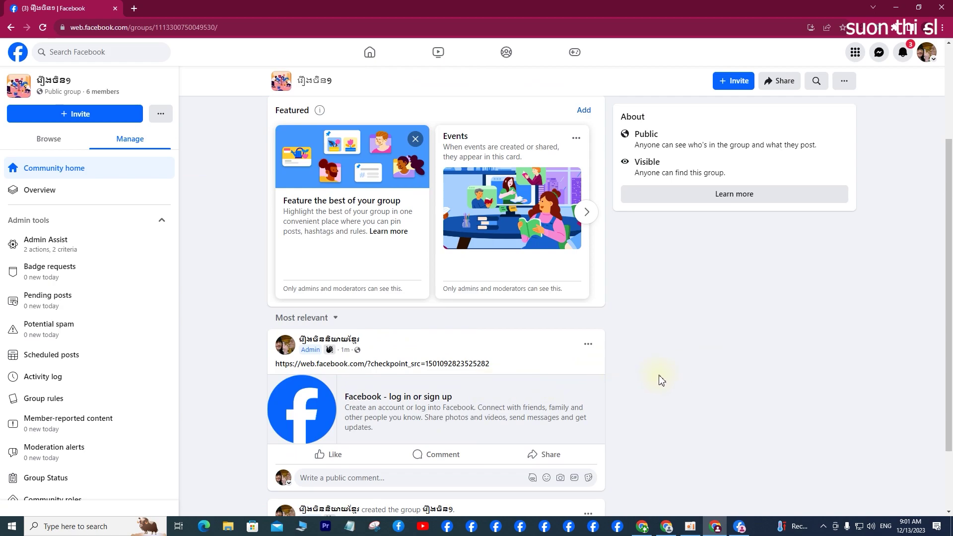
{"action": "left_click", "coordinate": [588, 344]}
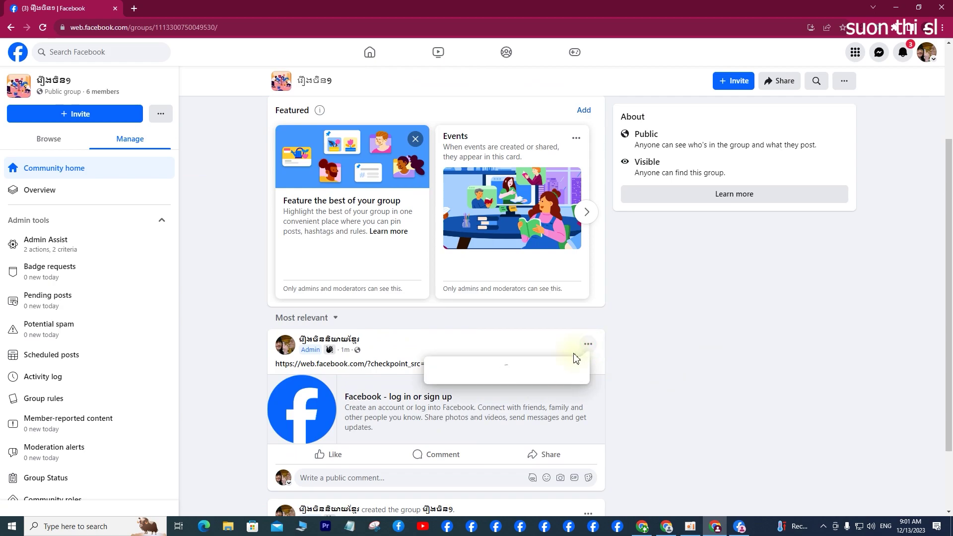
{"action": "left_click", "coordinate": [482, 464]}
{"action": "left_click", "coordinate": [560, 307]}
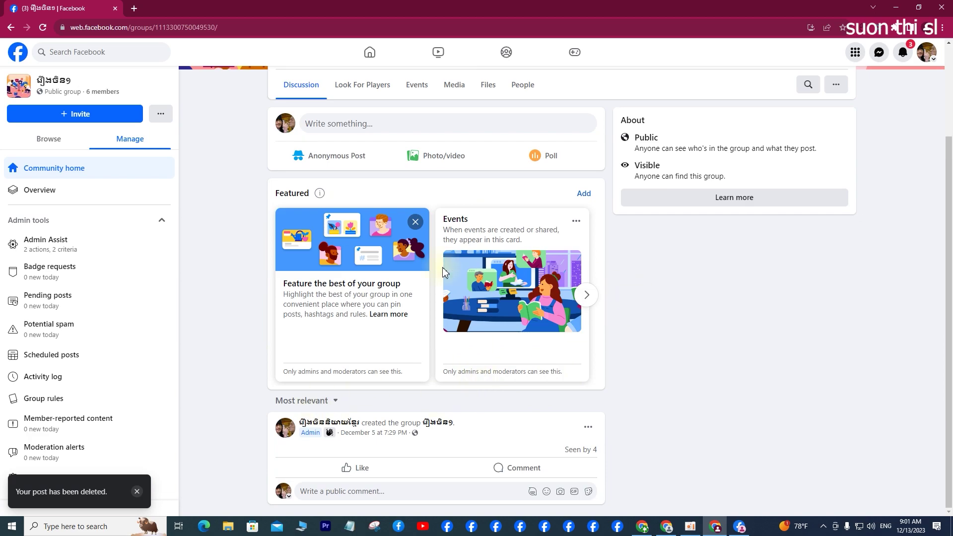
{"action": "scroll", "coordinate": [596, 437], "scroll_direction": "up", "scroll_amount": 2}
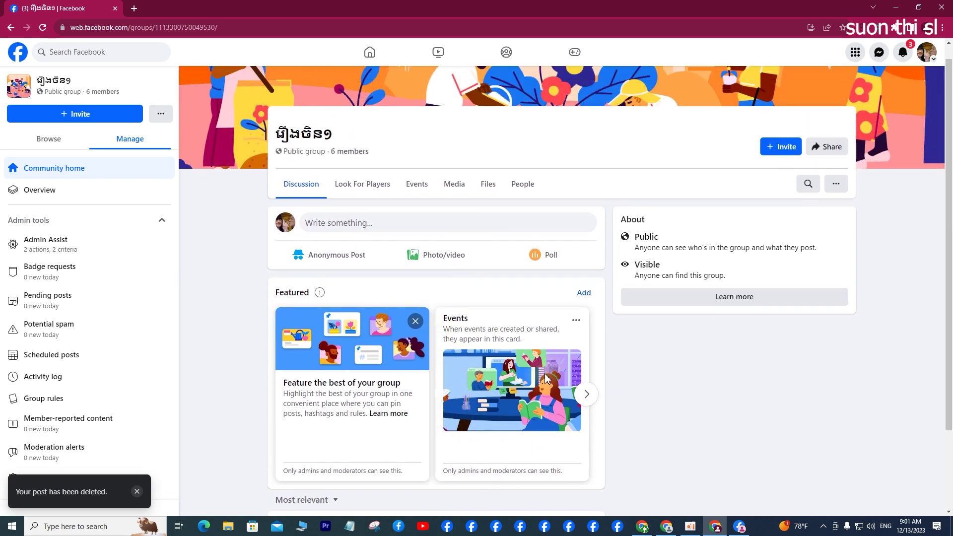
{"action": "left_click", "coordinate": [739, 525]}
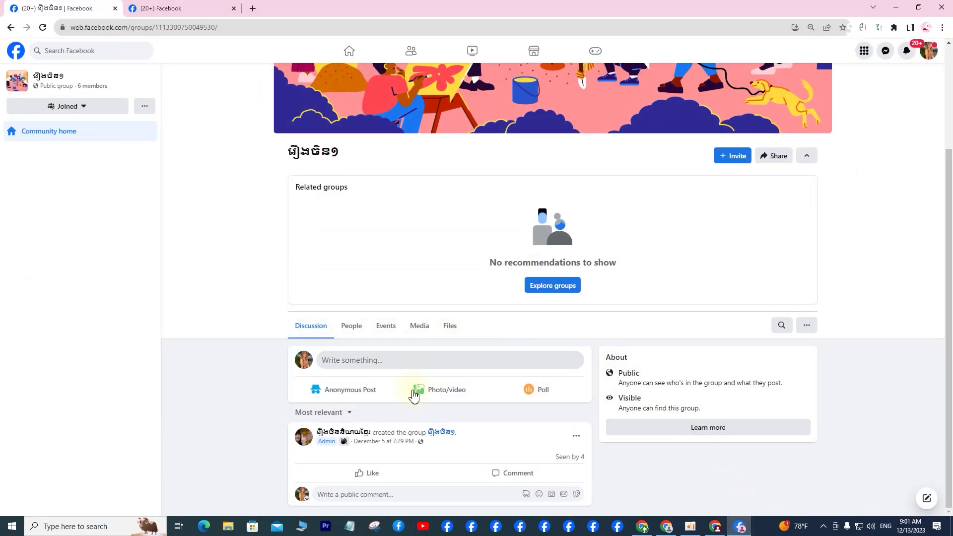
Step: As the member, post 'dfgsadsfdjkq' with a facebook.com link preview, removing the pasted URL text
{"action": "left_click", "coordinate": [348, 365]}
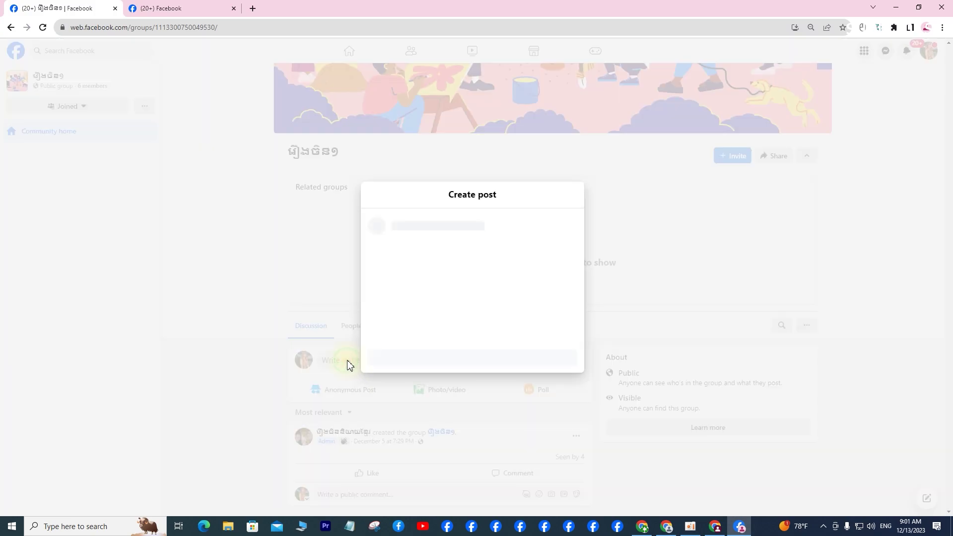
{"action": "key", "text": "ctrl+v"}
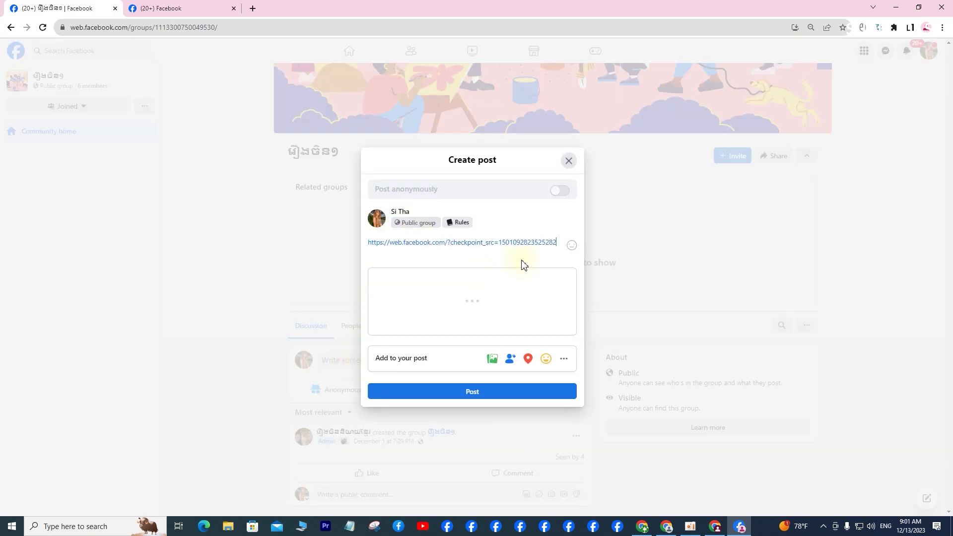
{"action": "left_click_drag", "start_coordinate": [558, 242], "coordinate": [323, 257]}
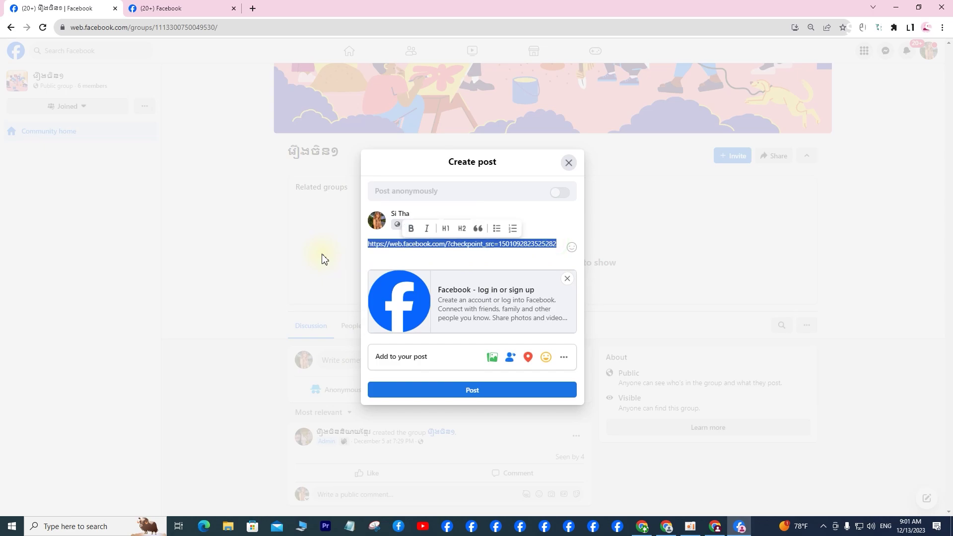
{"action": "key", "text": "BackSpace"}
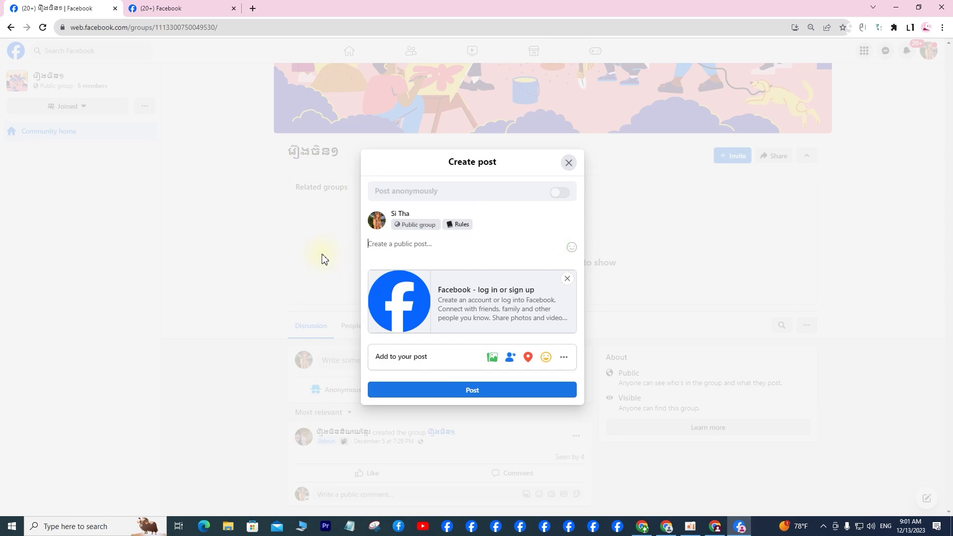
{"action": "type", "text": "dfgsadsfdjkg"}
{"action": "left_click", "coordinate": [471, 392]}
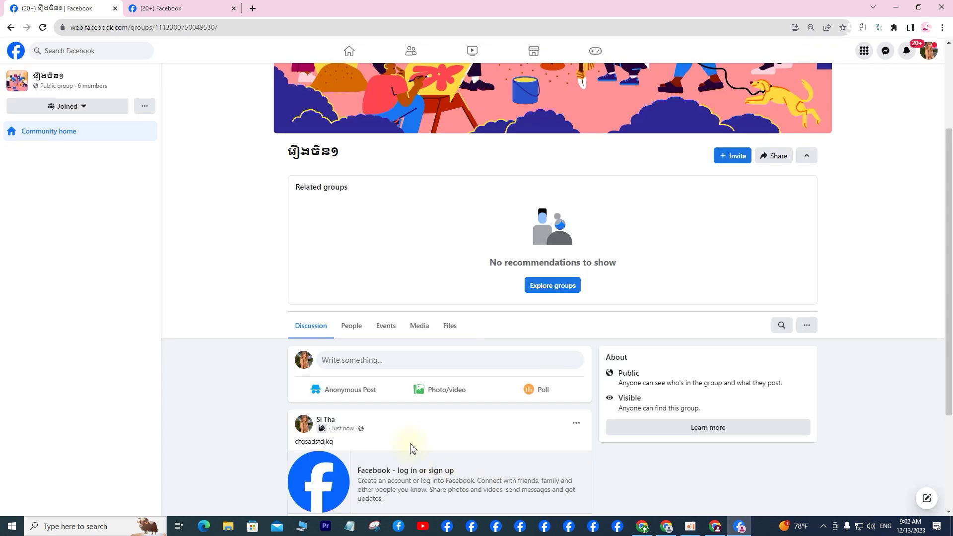
Step: Reload the member's group page to confirm the link post appears in the feed
{"action": "scroll", "coordinate": [411, 448], "scroll_direction": "down", "scroll_amount": 2}
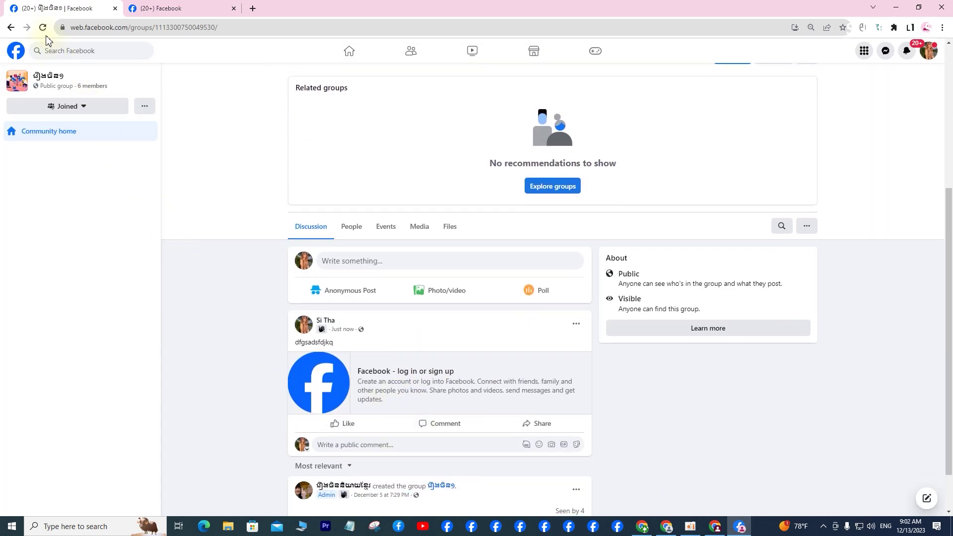
{"action": "left_click", "coordinate": [42, 32]}
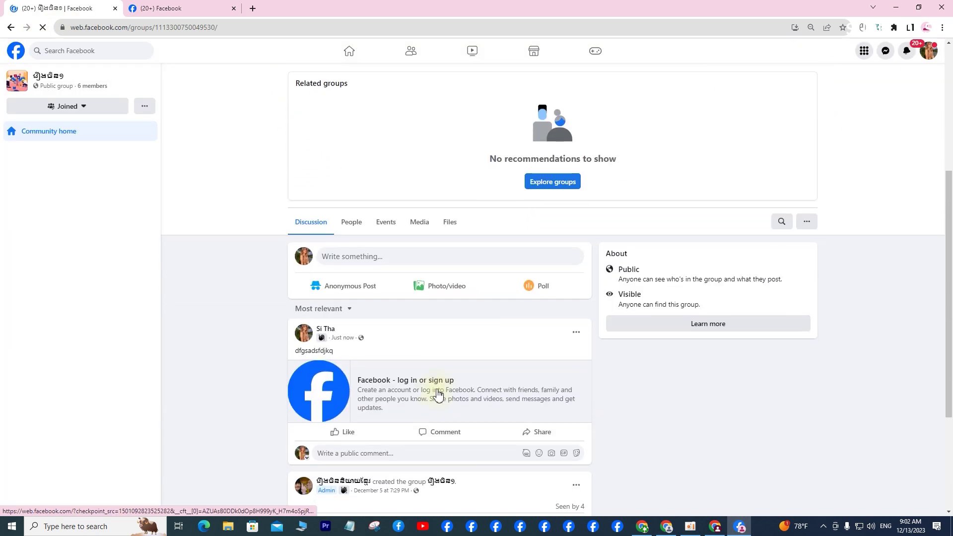
{"action": "scroll", "coordinate": [438, 394], "scroll_direction": "down", "scroll_amount": 1}
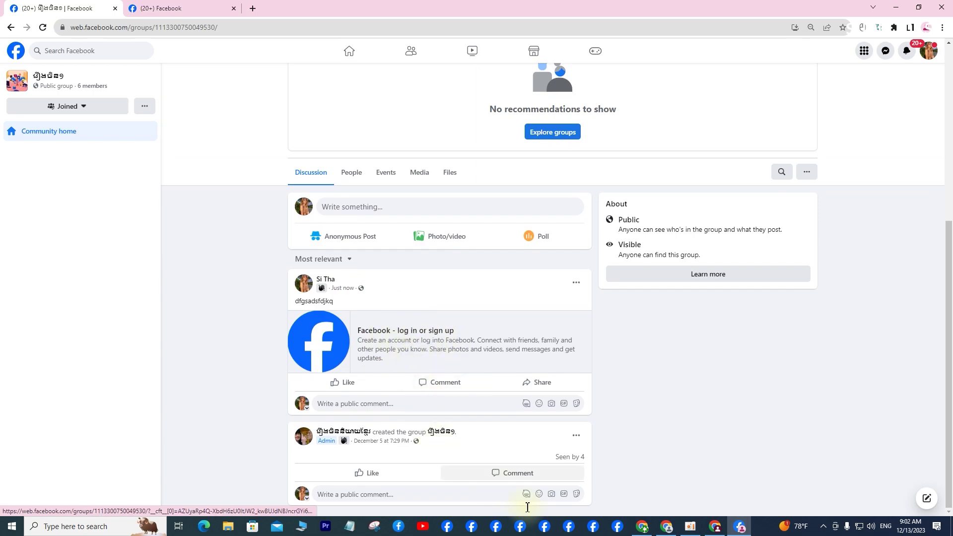
{"action": "left_click", "coordinate": [715, 531]}
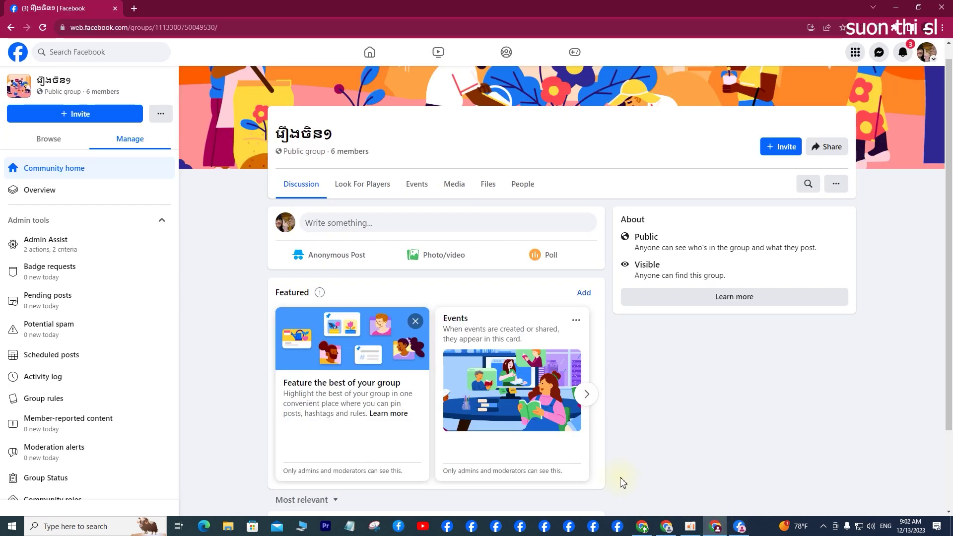
Step: Reload the admin's group page, find the member's link post, then minimize both browser windows
{"action": "scroll", "coordinate": [596, 466], "scroll_direction": "down", "scroll_amount": 2}
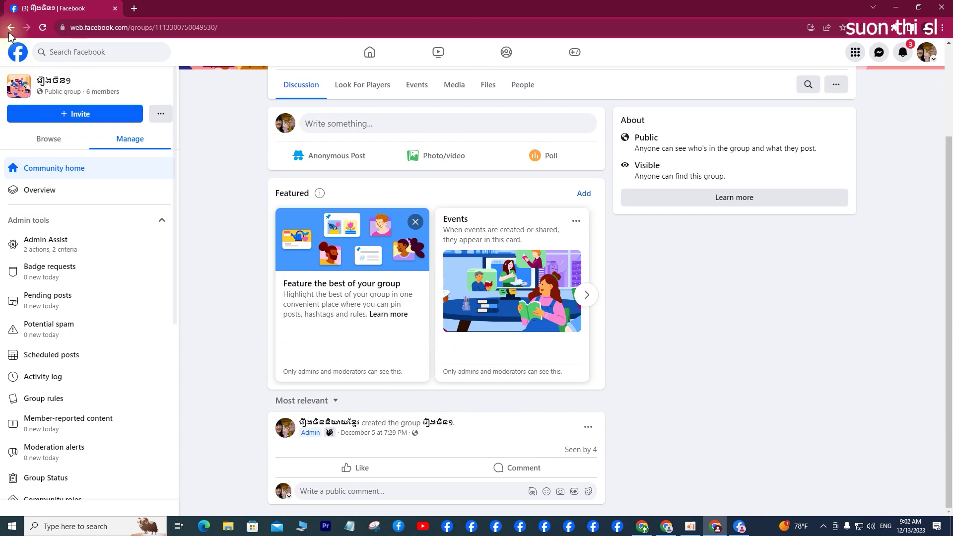
{"action": "left_click", "coordinate": [43, 28]}
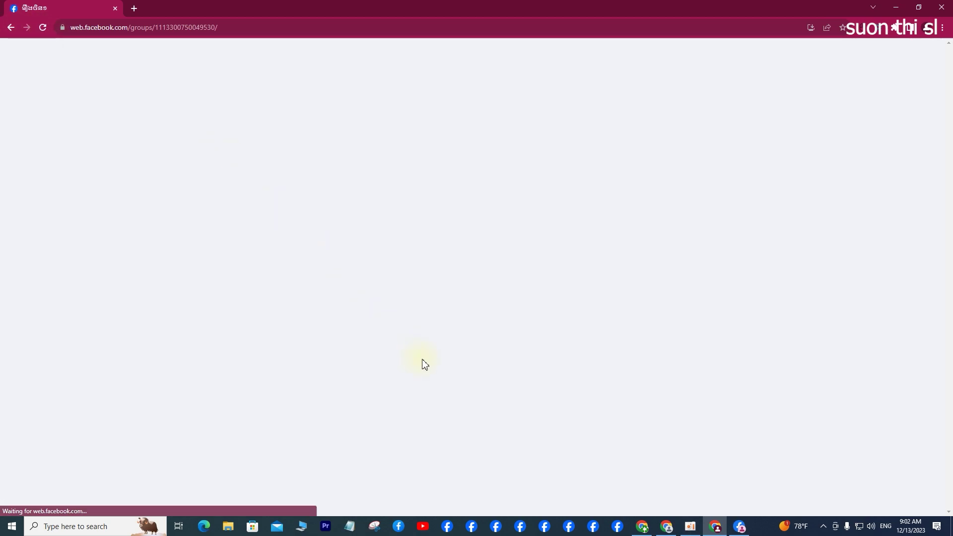
{"action": "scroll", "coordinate": [464, 408], "scroll_direction": "down", "scroll_amount": 3}
{"action": "scroll", "coordinate": [355, 351], "scroll_direction": "down", "scroll_amount": 2}
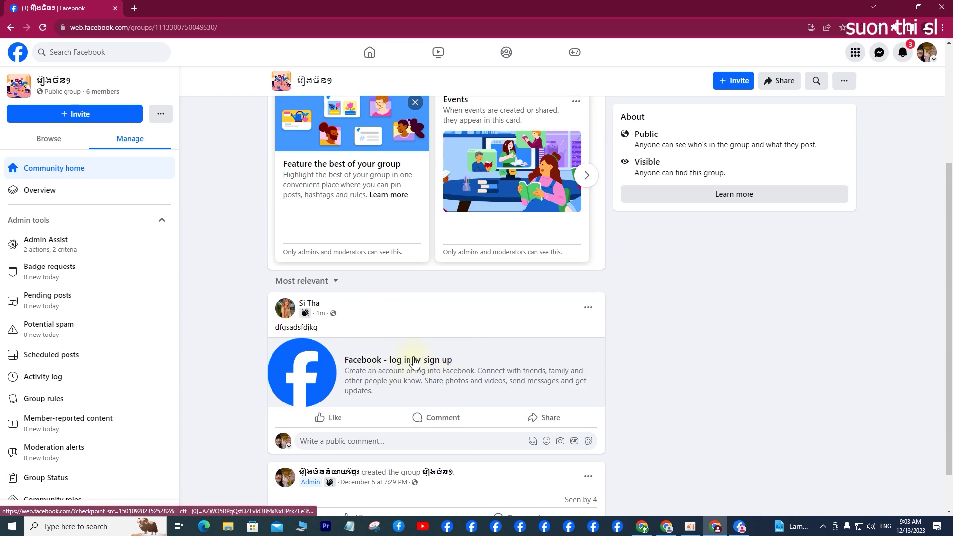
{"action": "scroll", "coordinate": [414, 364], "scroll_direction": "down", "scroll_amount": 1}
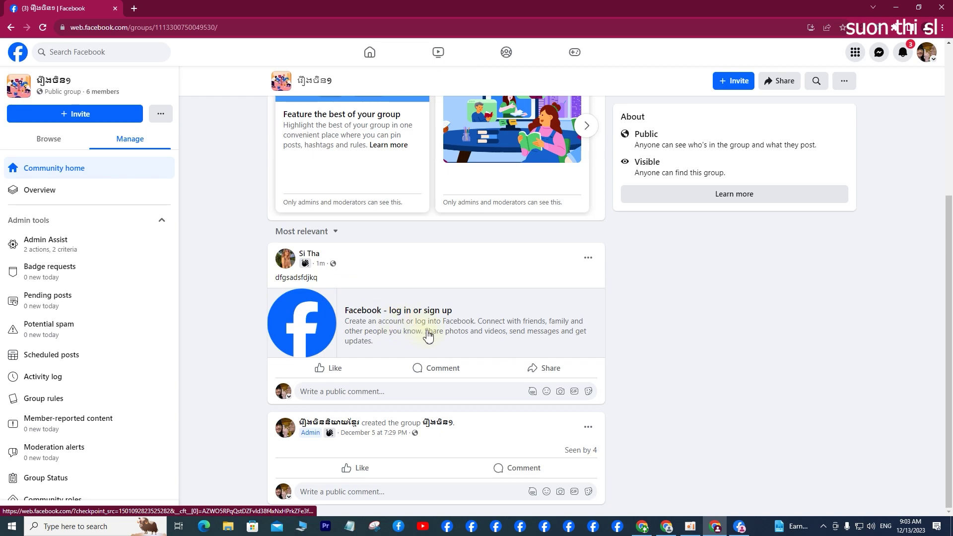
{"action": "scroll", "coordinate": [427, 336], "scroll_direction": "up", "scroll_amount": 3}
{"action": "scroll", "coordinate": [426, 318], "scroll_direction": "up", "scroll_amount": 2}
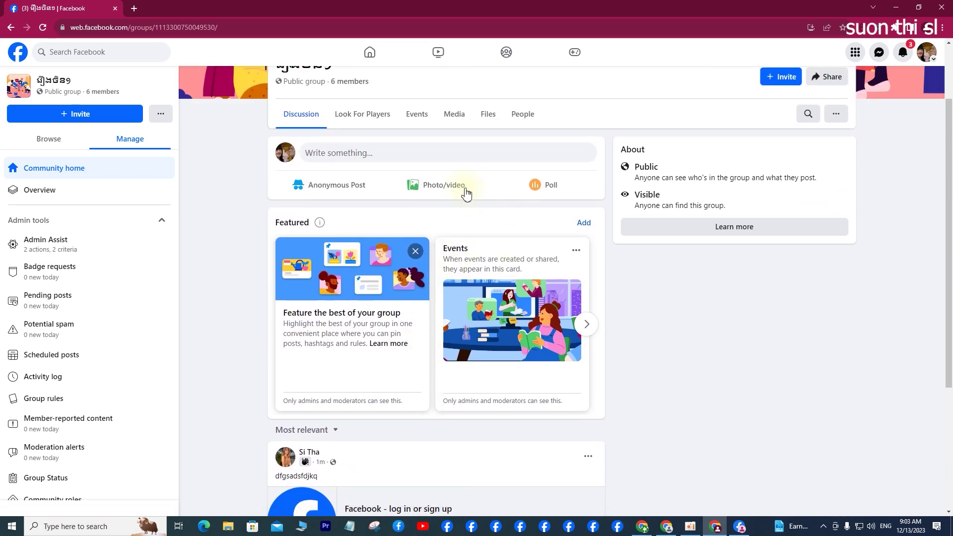
{"action": "left_click", "coordinate": [895, 9]}
{"action": "left_click", "coordinate": [895, 9]}
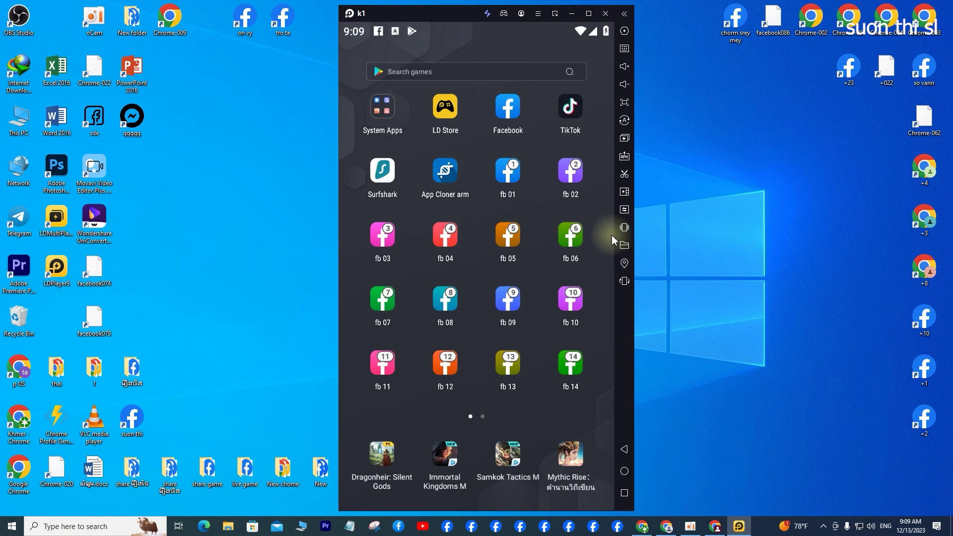
Step: Launch the Facebook app in the emulator and go through Menu to Groups' create options
{"action": "left_click", "coordinate": [512, 113]}
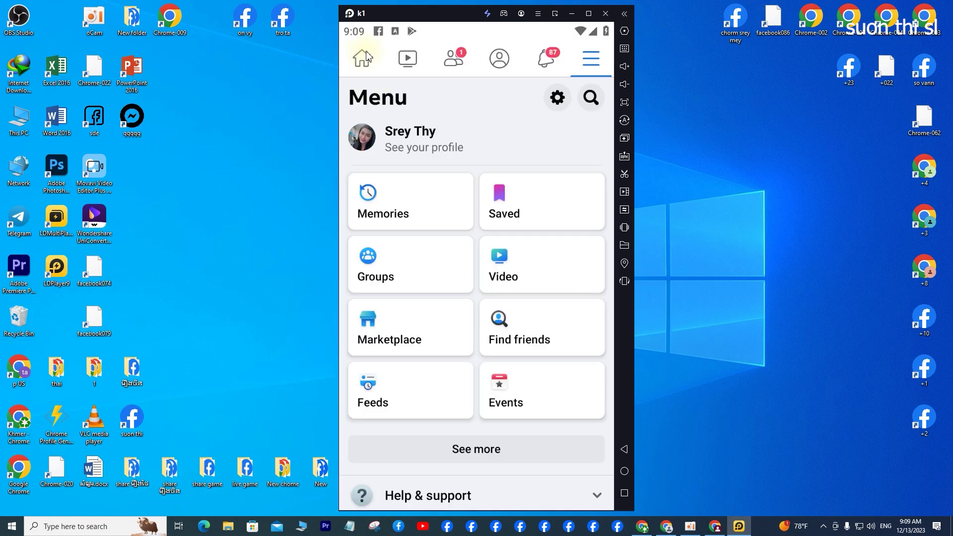
{"action": "left_click", "coordinate": [364, 57]}
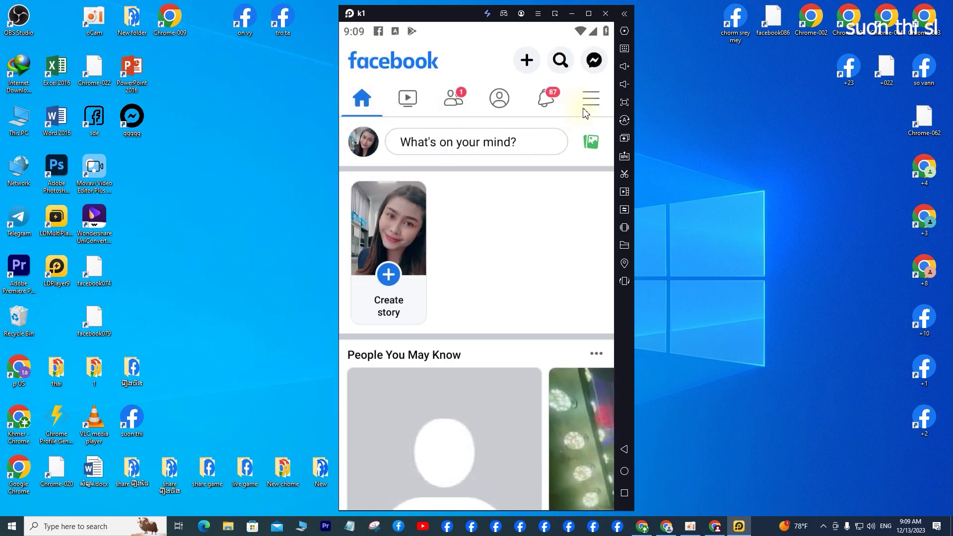
{"action": "left_click", "coordinate": [590, 106]}
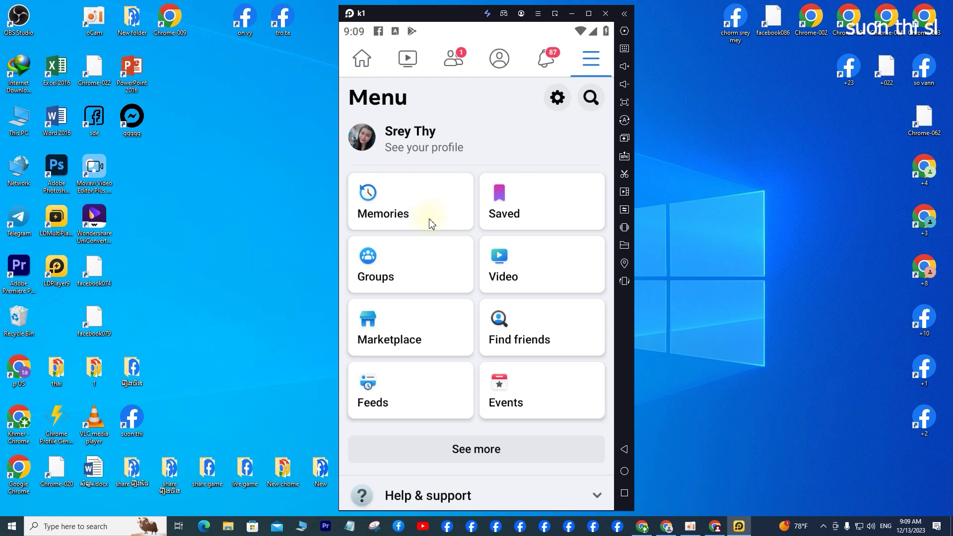
{"action": "left_click", "coordinate": [394, 248]}
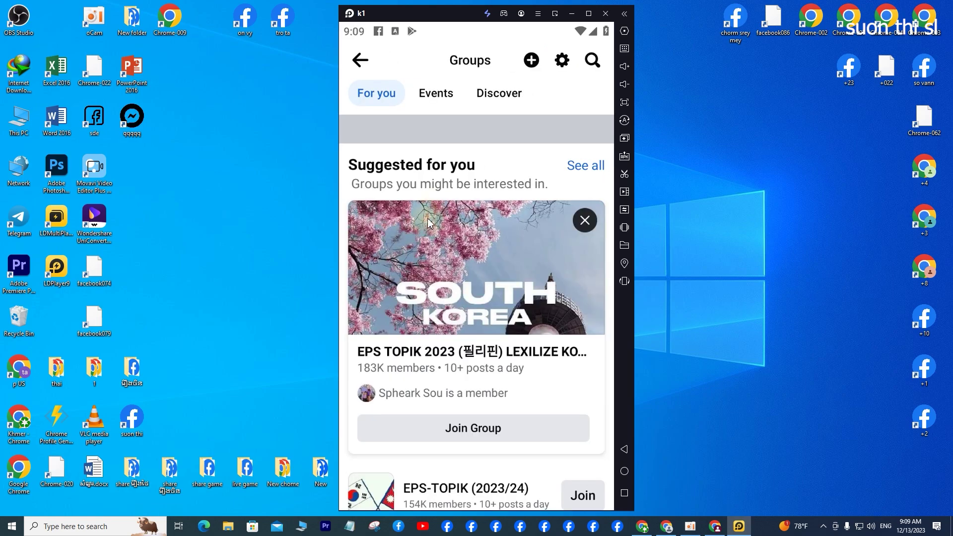
{"action": "left_click", "coordinate": [529, 60]}
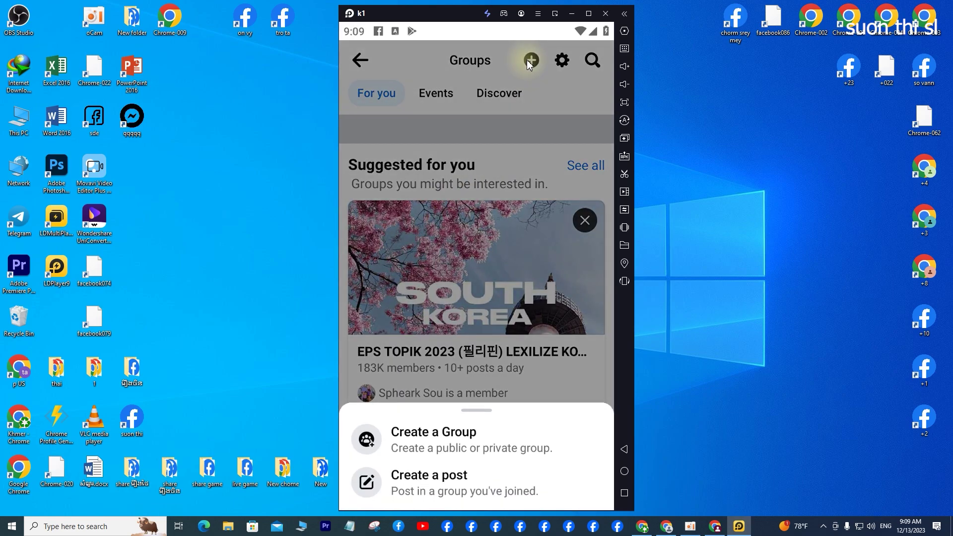
Step: Create a new Public group named 'st'
{"action": "left_click", "coordinate": [436, 431]}
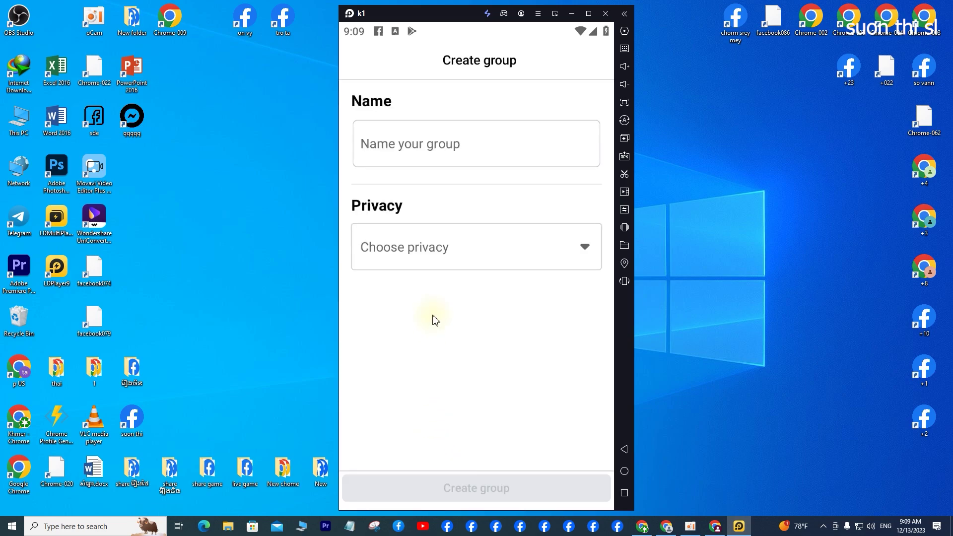
{"action": "left_click", "coordinate": [425, 142]}
{"action": "type", "text": "st"}
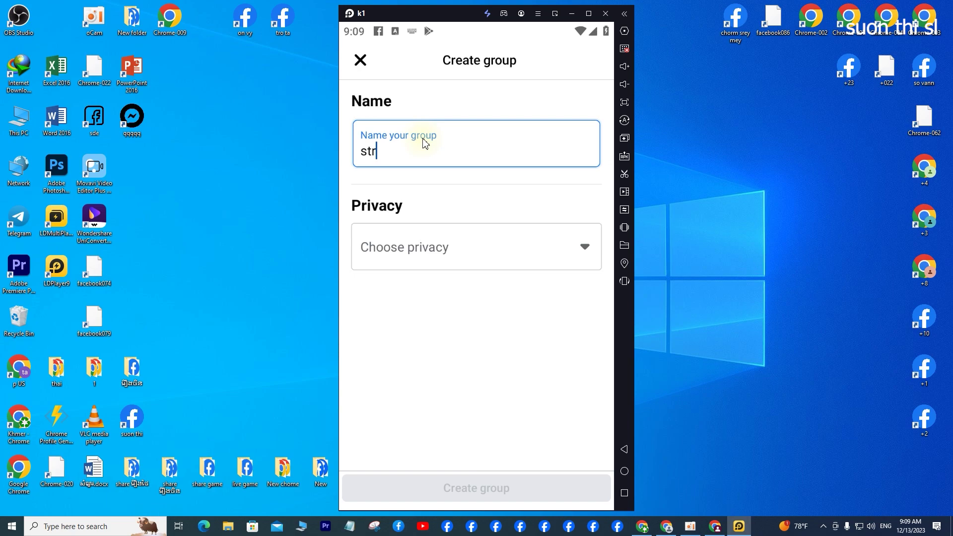
{"action": "left_click", "coordinate": [436, 267]}
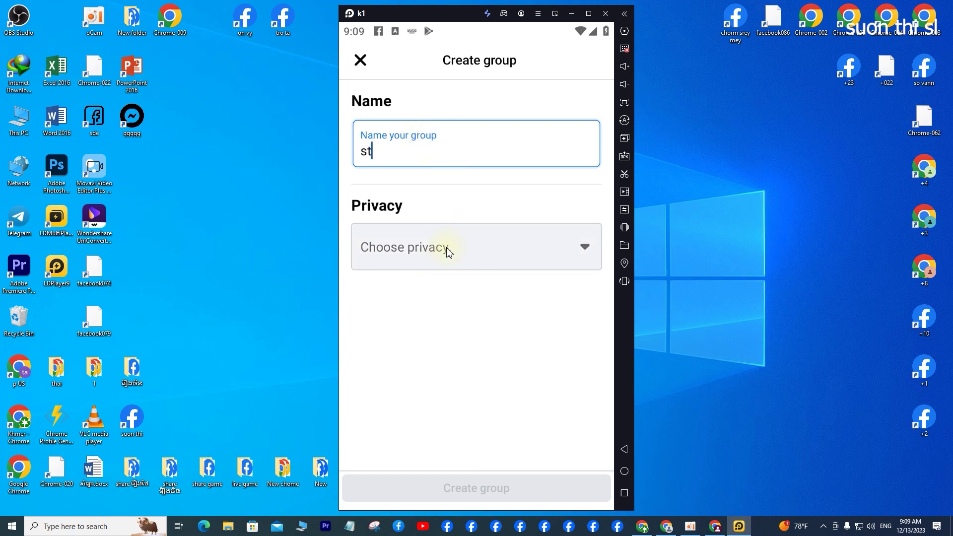
{"action": "left_click", "coordinate": [449, 428]}
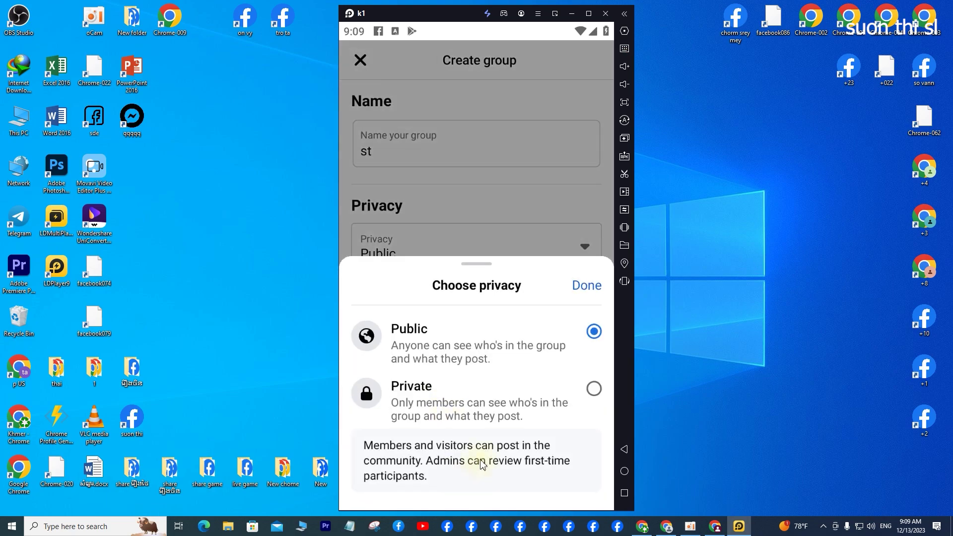
{"action": "left_click", "coordinate": [486, 246]}
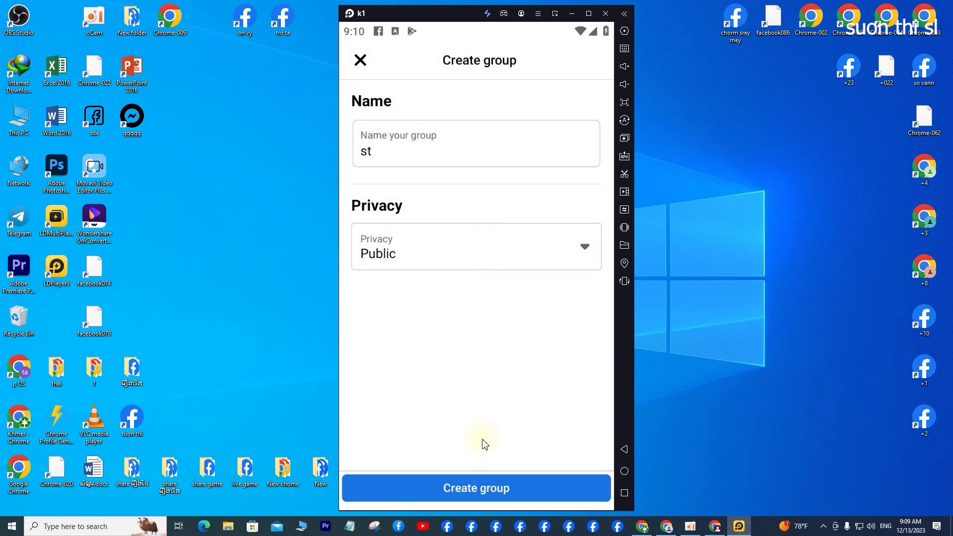
{"action": "left_click", "coordinate": [479, 485]}
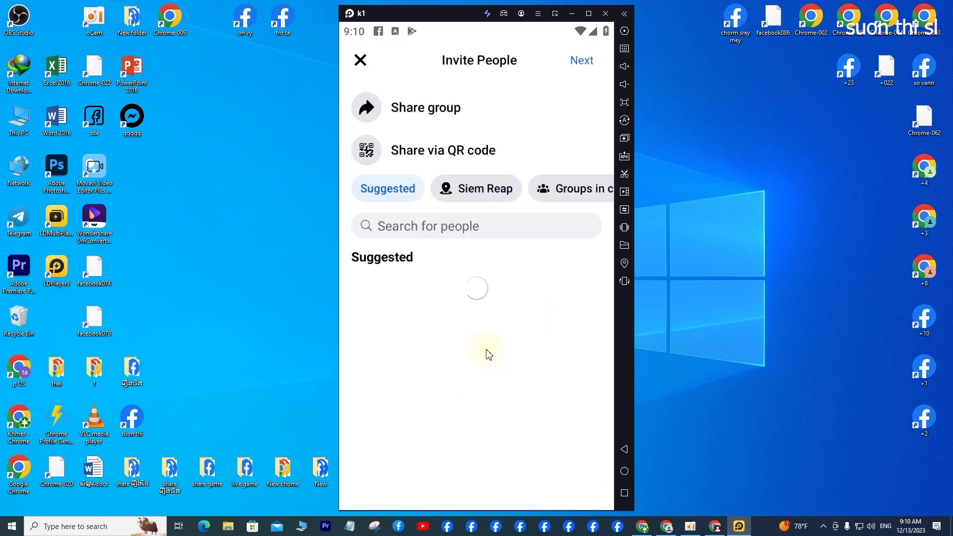
Step: Invite the three suggested people to the st group and continue
{"action": "left_click", "coordinate": [576, 288]}
{"action": "left_click", "coordinate": [579, 327]}
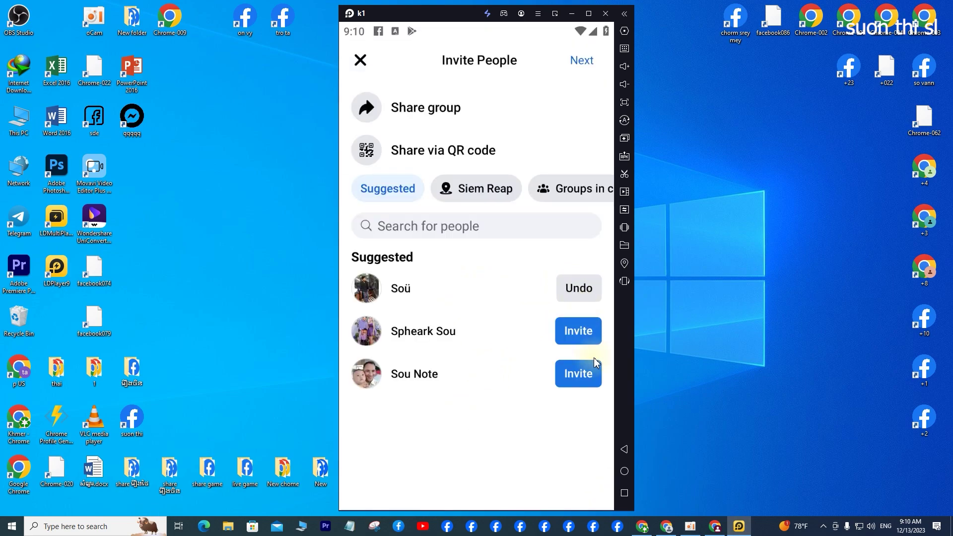
{"action": "left_click", "coordinate": [581, 371]}
{"action": "left_click", "coordinate": [581, 61]}
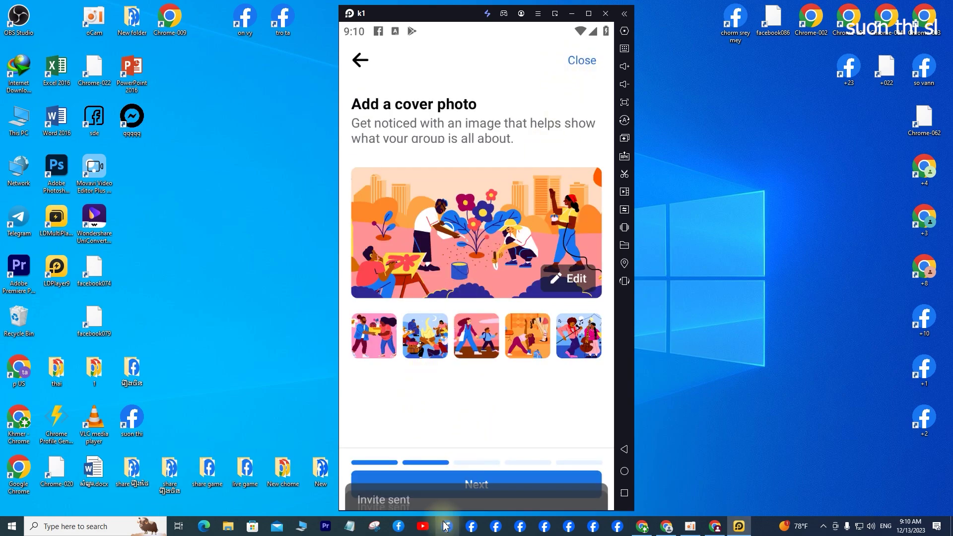
Step: Set the walking-family image as the cover and add the description 'sdfds'
{"action": "left_click", "coordinate": [417, 330]}
{"action": "left_click", "coordinate": [487, 340]}
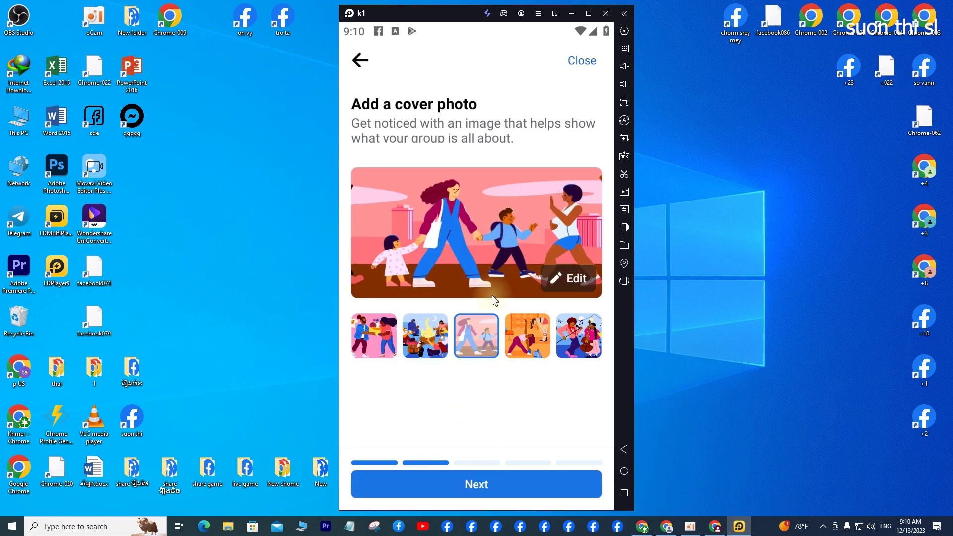
{"action": "left_click", "coordinate": [482, 490]}
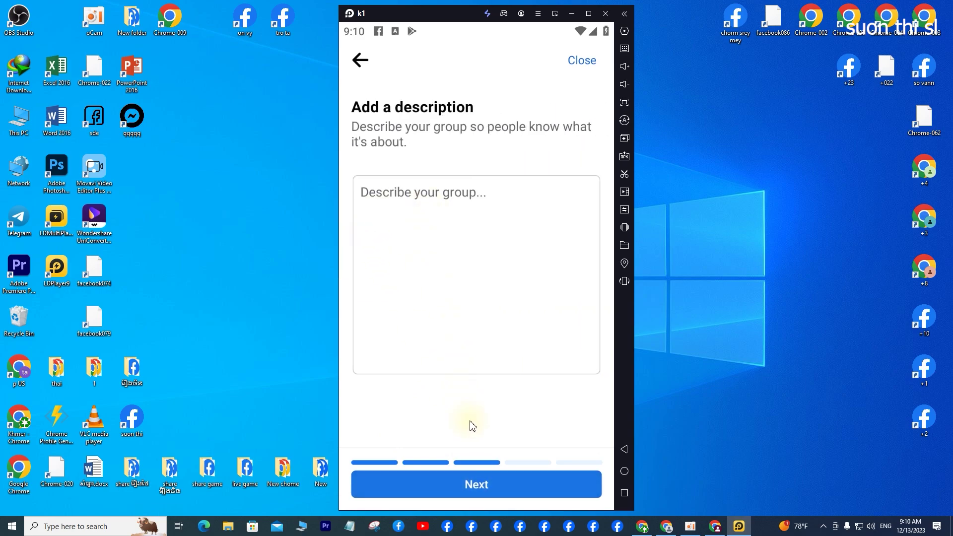
{"action": "left_click", "coordinate": [439, 202]}
{"action": "type", "text": "sdfds"}
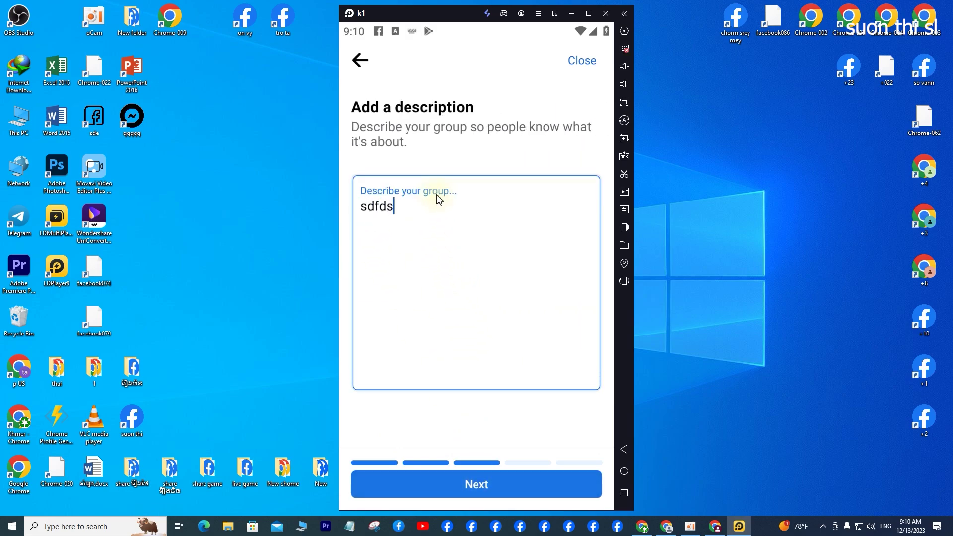
{"action": "left_click", "coordinate": [477, 489]}
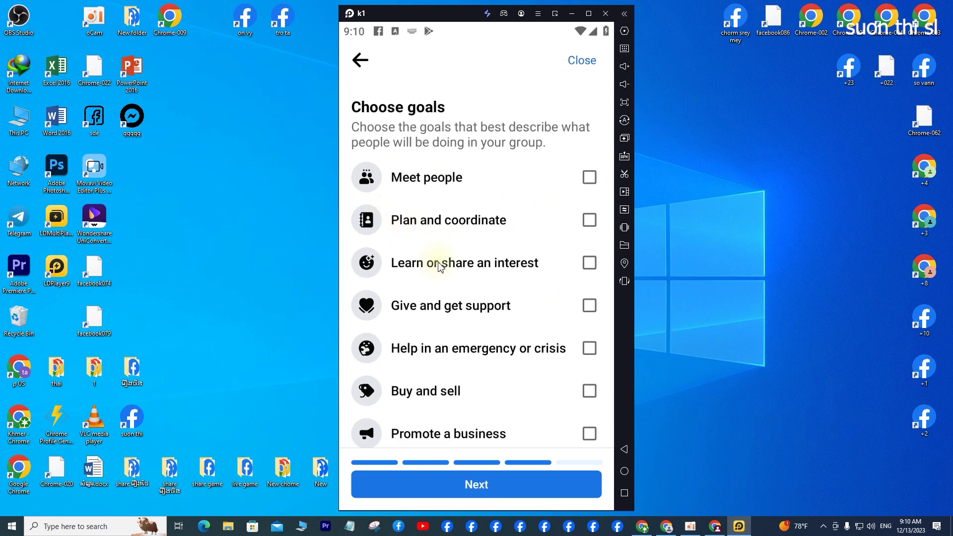
Step: Select Meet people as the group goal and finish the group setup
{"action": "scroll", "coordinate": [506, 271], "scroll_direction": "down", "scroll_amount": 1}
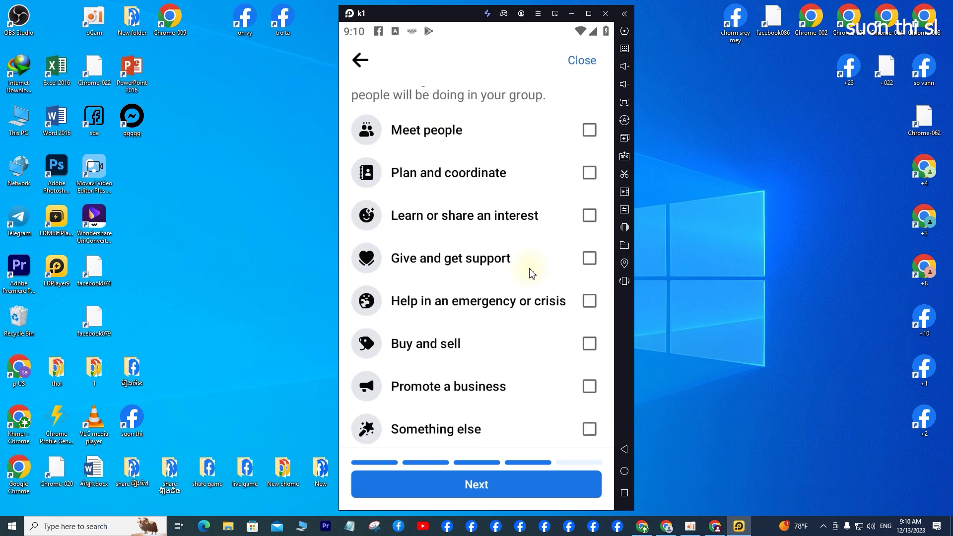
{"action": "scroll", "coordinate": [531, 272], "scroll_direction": "up", "scroll_amount": 1}
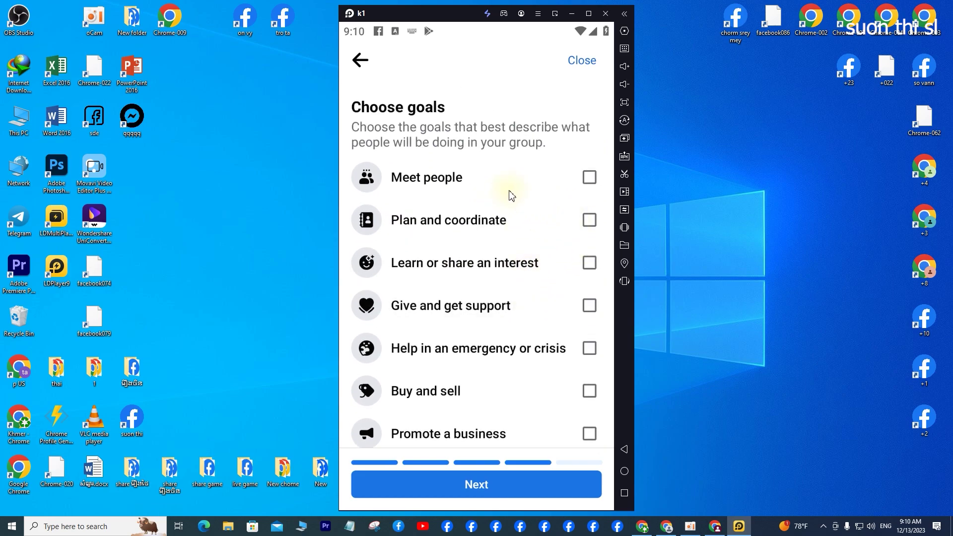
{"action": "left_click", "coordinate": [593, 184]}
{"action": "left_click", "coordinate": [499, 484]}
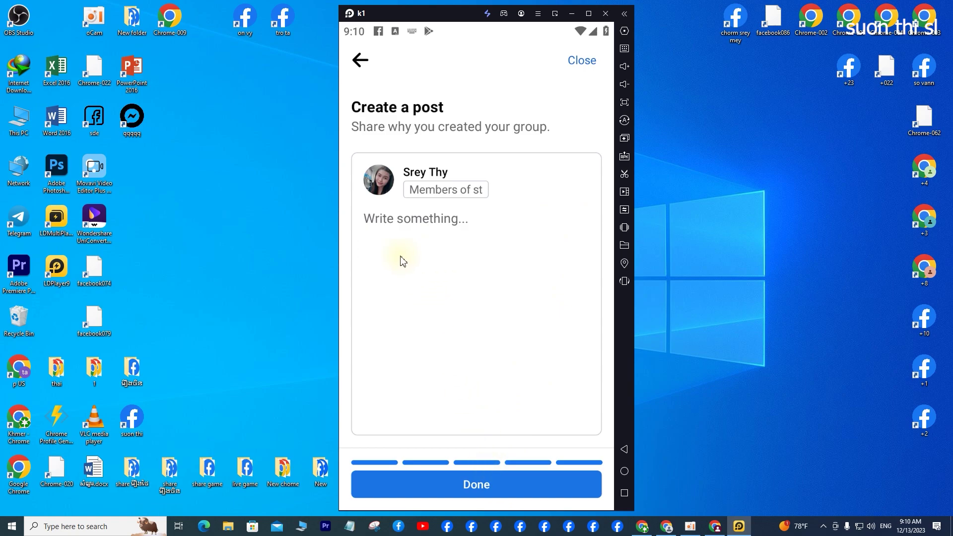
{"action": "left_click", "coordinate": [469, 487]}
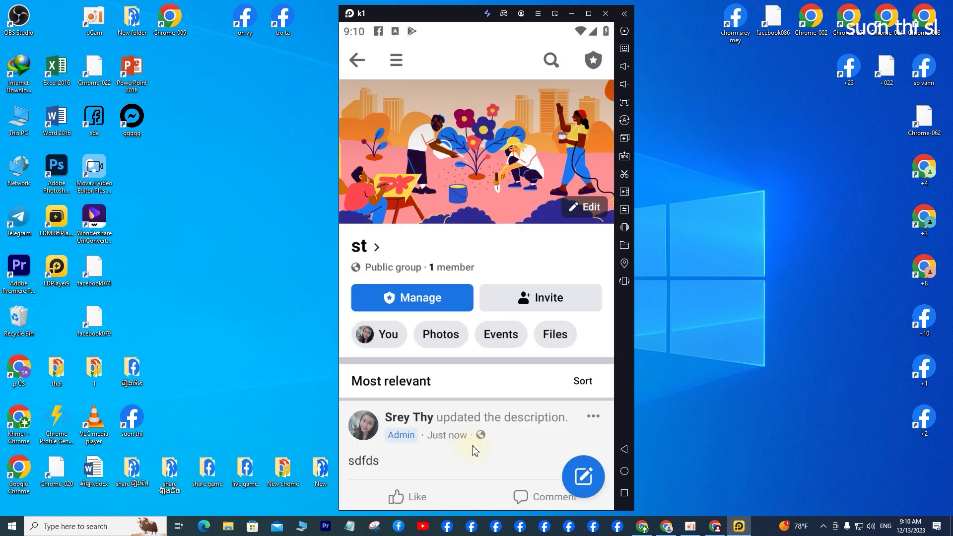
Step: Open the st group's admin tools, go to Admin Assist, and scroll to Manage posts
{"action": "scroll", "coordinate": [486, 219], "scroll_direction": "down", "scroll_amount": 3}
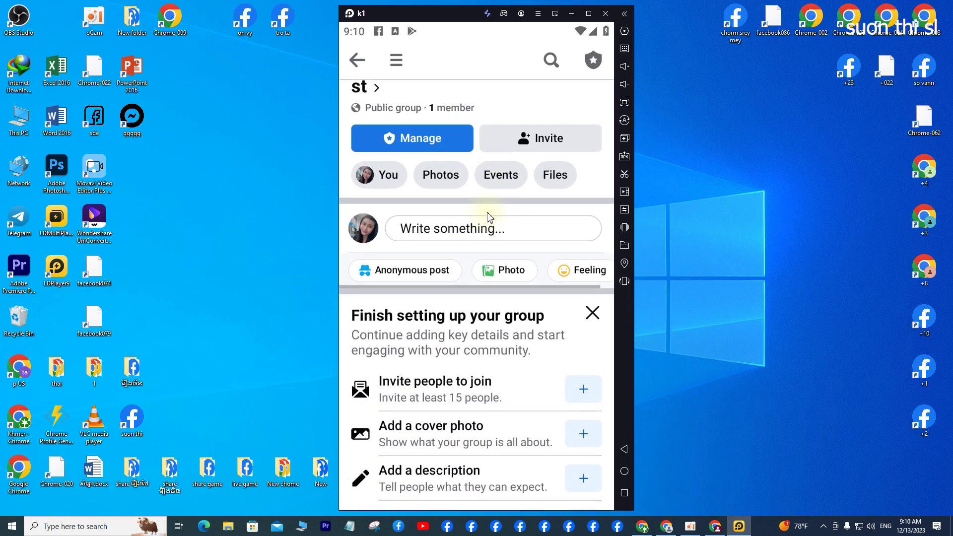
{"action": "scroll", "coordinate": [488, 217], "scroll_direction": "up", "scroll_amount": 3}
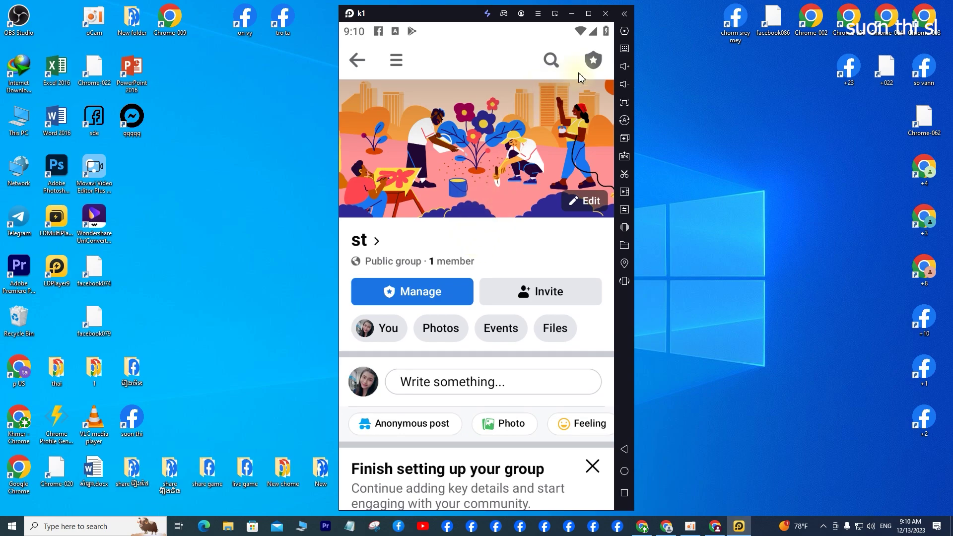
{"action": "left_click", "coordinate": [593, 60]}
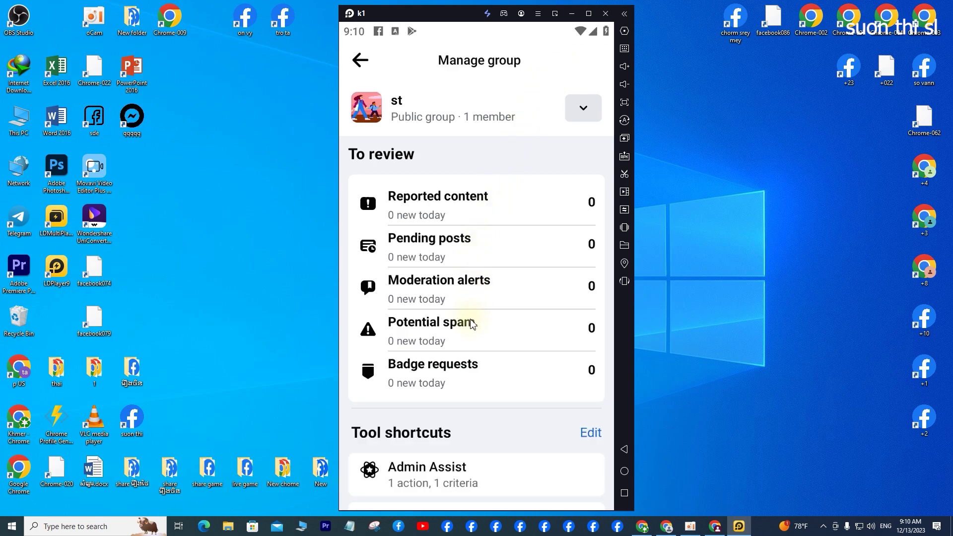
{"action": "scroll", "coordinate": [472, 324], "scroll_direction": "down", "scroll_amount": 3}
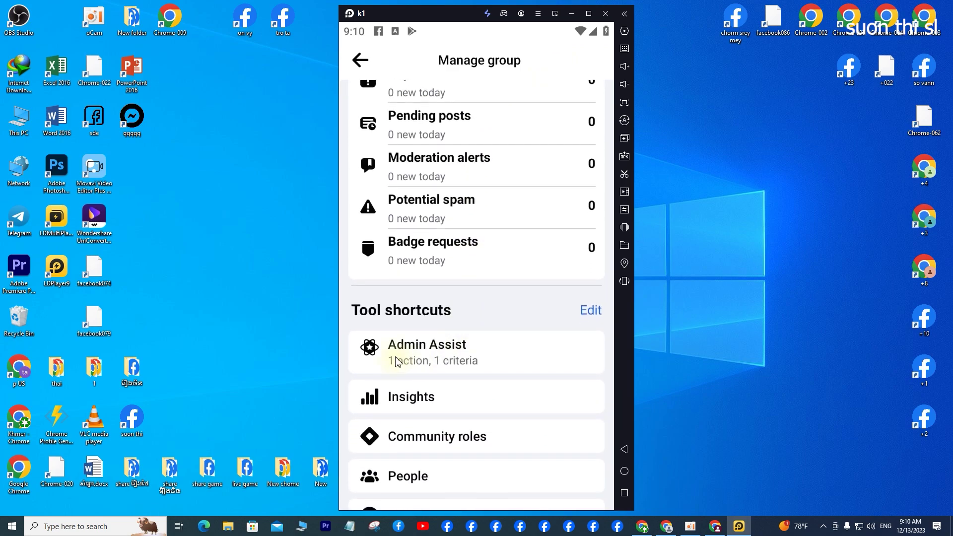
{"action": "left_click", "coordinate": [447, 361]}
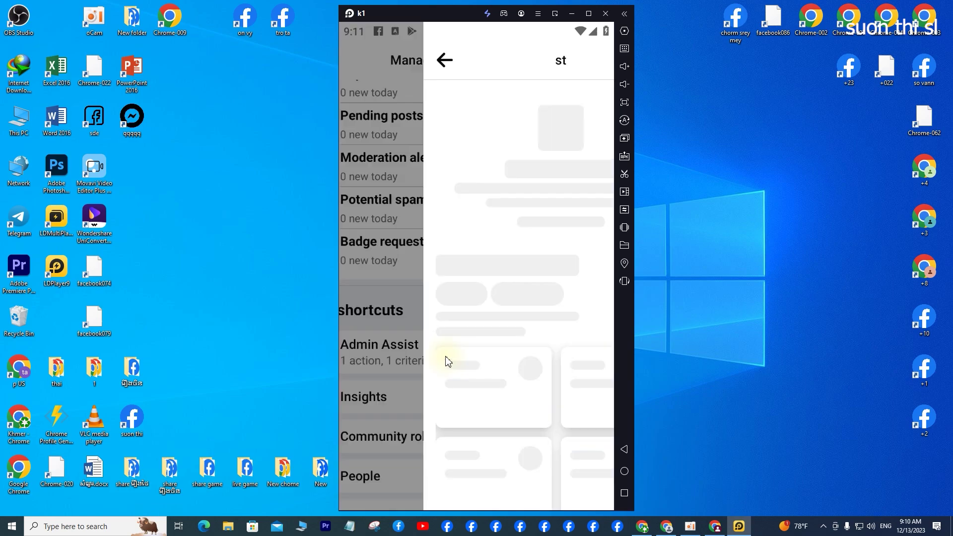
{"action": "scroll", "coordinate": [463, 343], "scroll_direction": "down", "scroll_amount": 2}
{"action": "scroll", "coordinate": [462, 343], "scroll_direction": "down", "scroll_amount": 2}
{"action": "scroll", "coordinate": [462, 343], "scroll_direction": "down", "scroll_amount": 3}
{"action": "scroll", "coordinate": [463, 344], "scroll_direction": "down", "scroll_amount": 2}
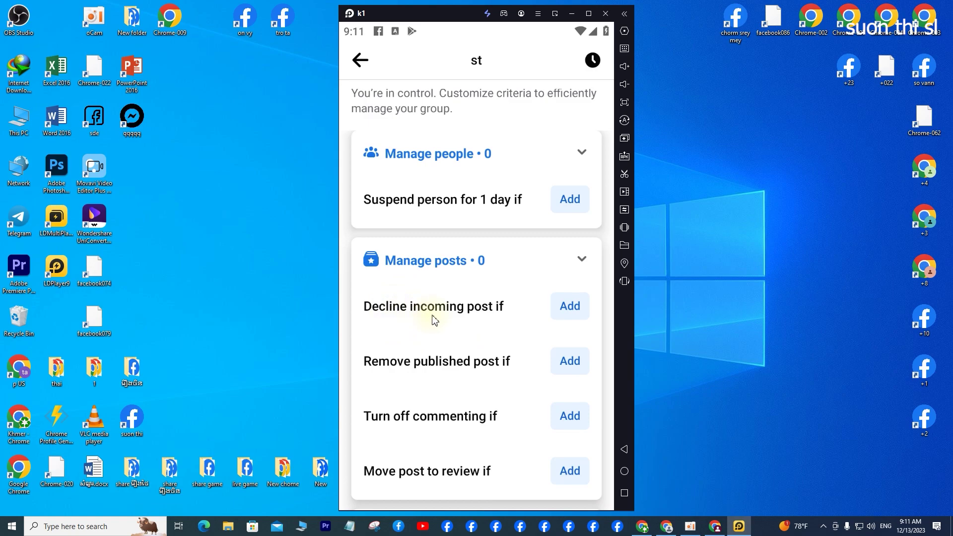
Step: Add a custom Decline incoming post rule using Link in post > Post has a link
{"action": "left_click", "coordinate": [570, 312]}
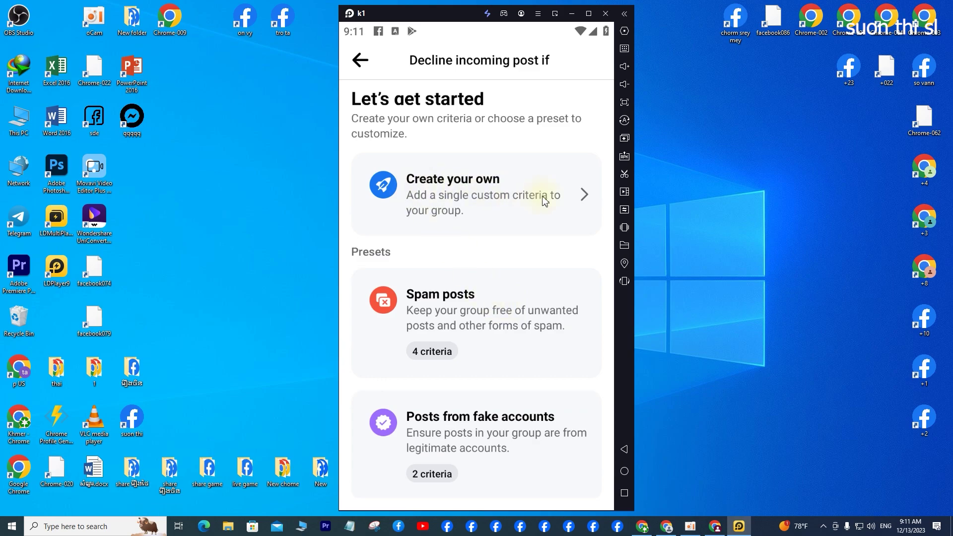
{"action": "left_click", "coordinate": [579, 196]}
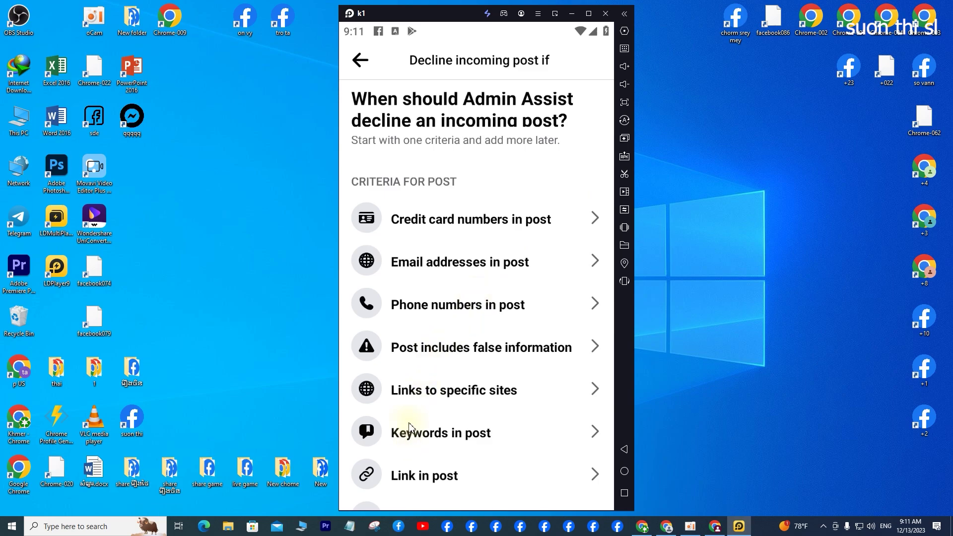
{"action": "left_click", "coordinate": [413, 476]}
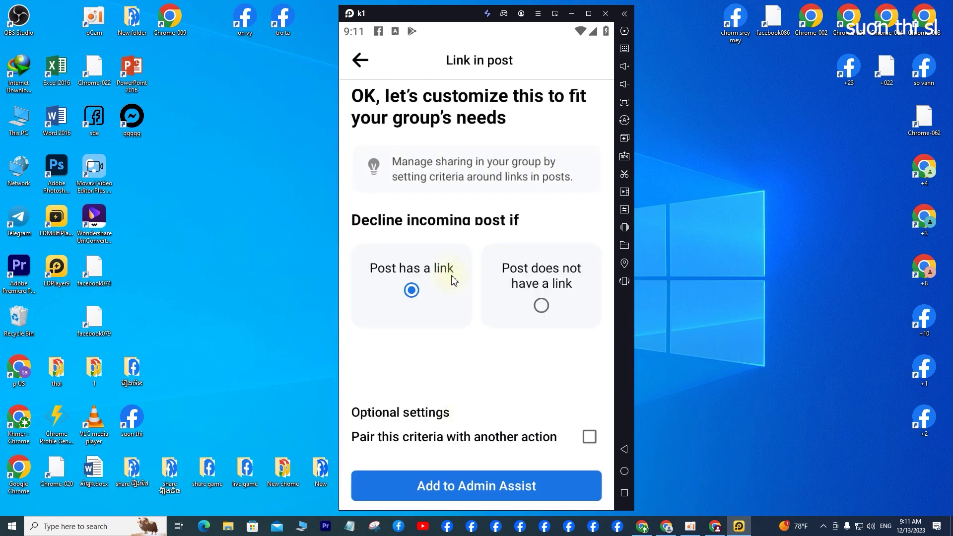
{"action": "left_click", "coordinate": [411, 290]}
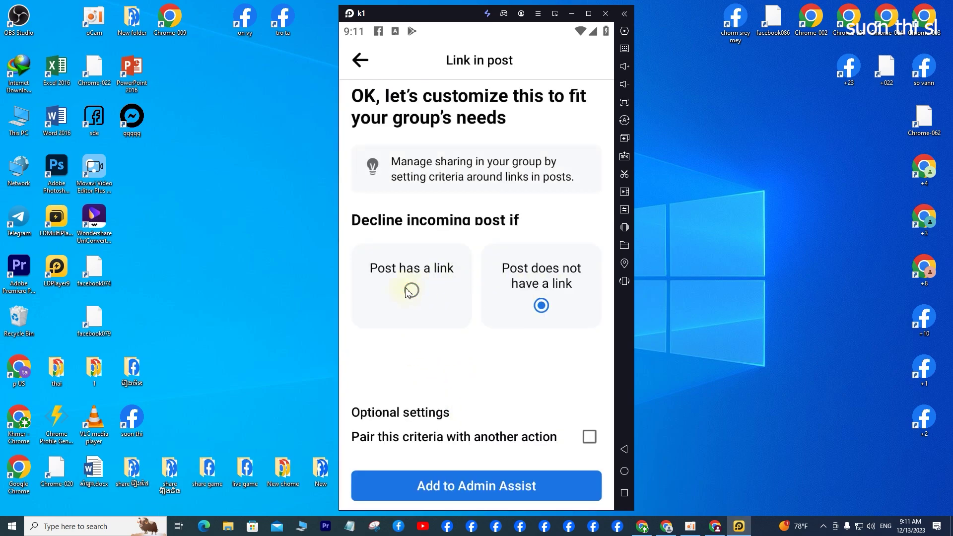
{"action": "scroll", "coordinate": [397, 306], "scroll_direction": "down", "scroll_amount": 1}
{"action": "scroll", "coordinate": [412, 347], "scroll_direction": "up", "scroll_amount": 1}
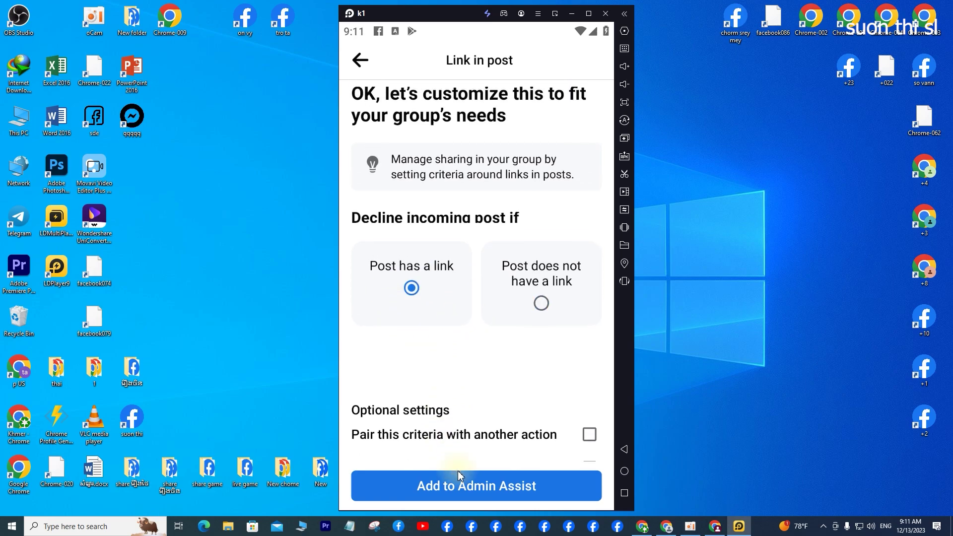
{"action": "left_click", "coordinate": [476, 489]}
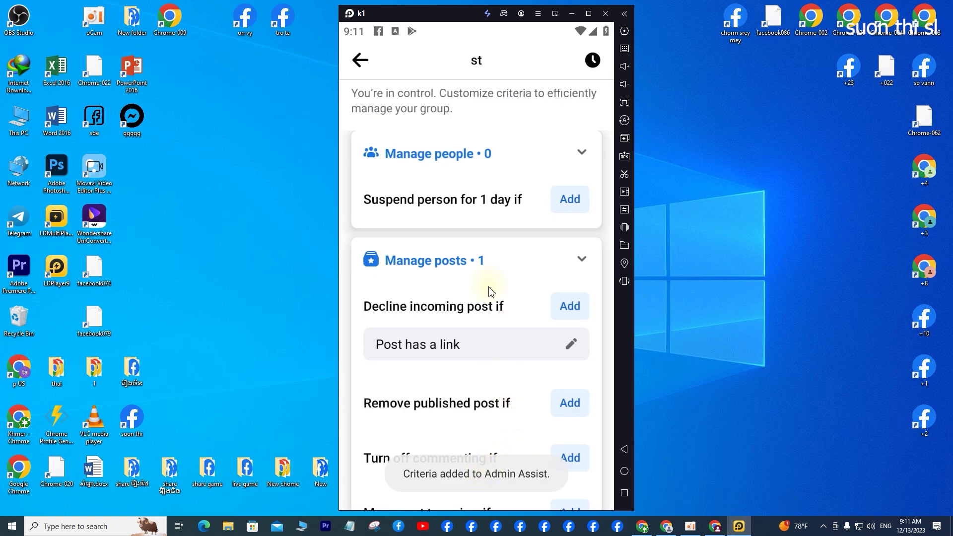
{"action": "scroll", "coordinate": [488, 293], "scroll_direction": "up", "scroll_amount": 5}
{"action": "scroll", "coordinate": [453, 244], "scroll_direction": "up", "scroll_amount": 5}
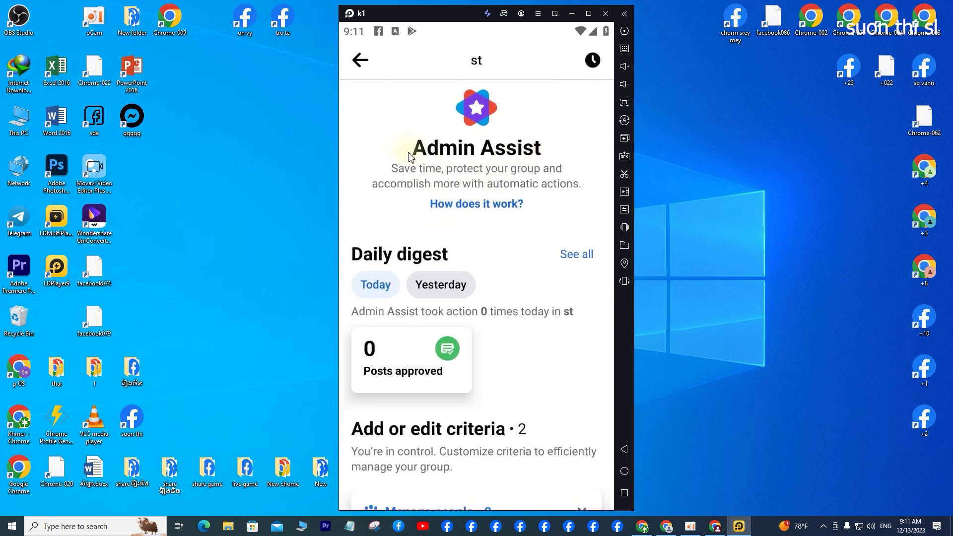
{"action": "scroll", "coordinate": [415, 161], "scroll_direction": "up", "scroll_amount": 1}
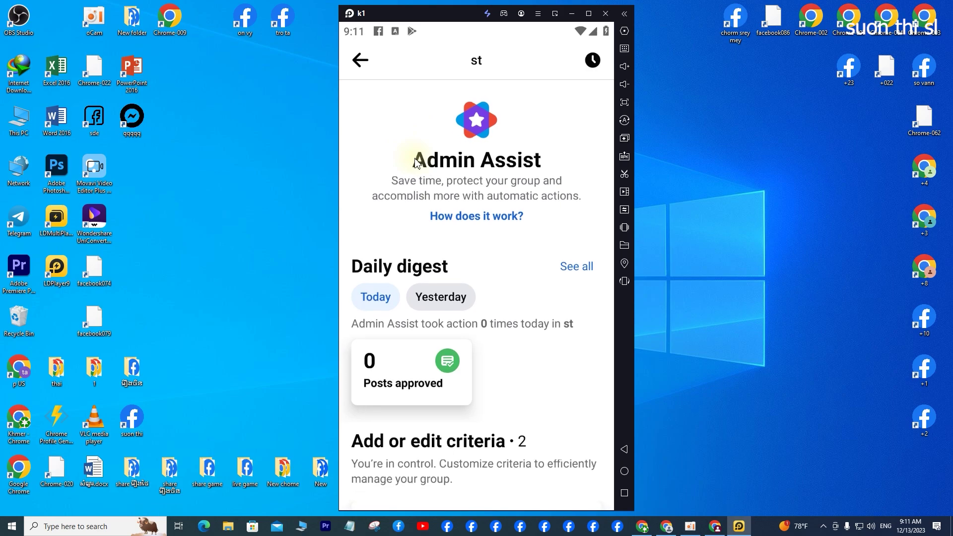